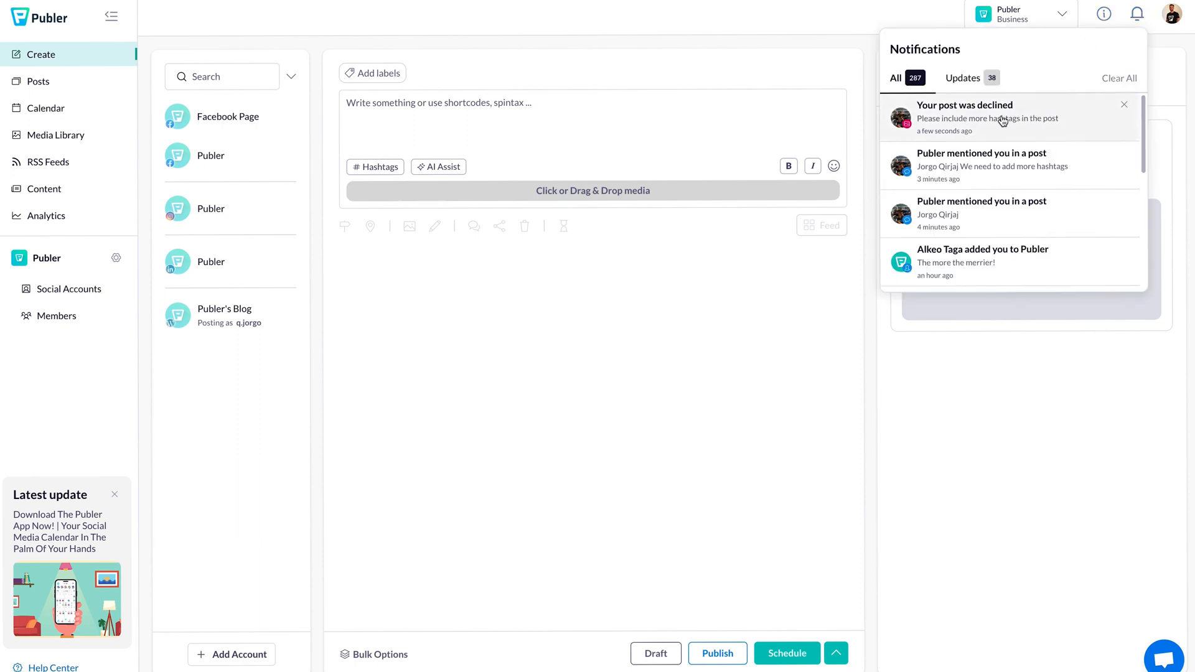
# Step: Edit the declined post to add #Summer2023, #Wine, #Food and #Sea, plus a comma after 'here'
pyautogui.click(968, 123)
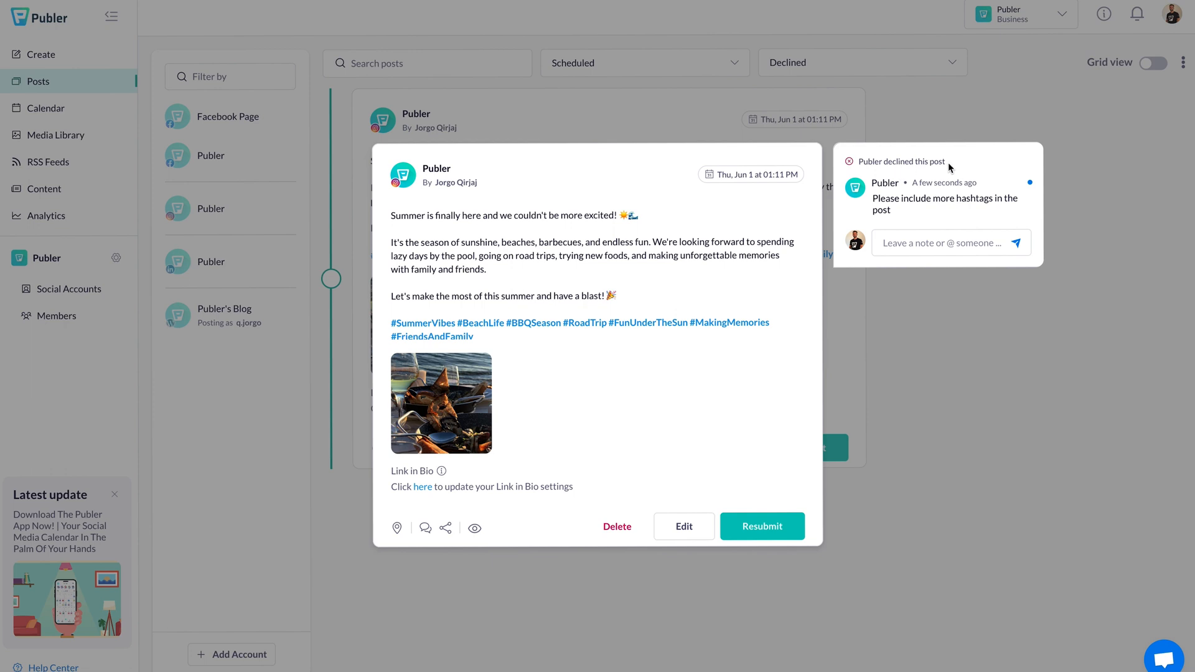
pyautogui.click(517, 340)
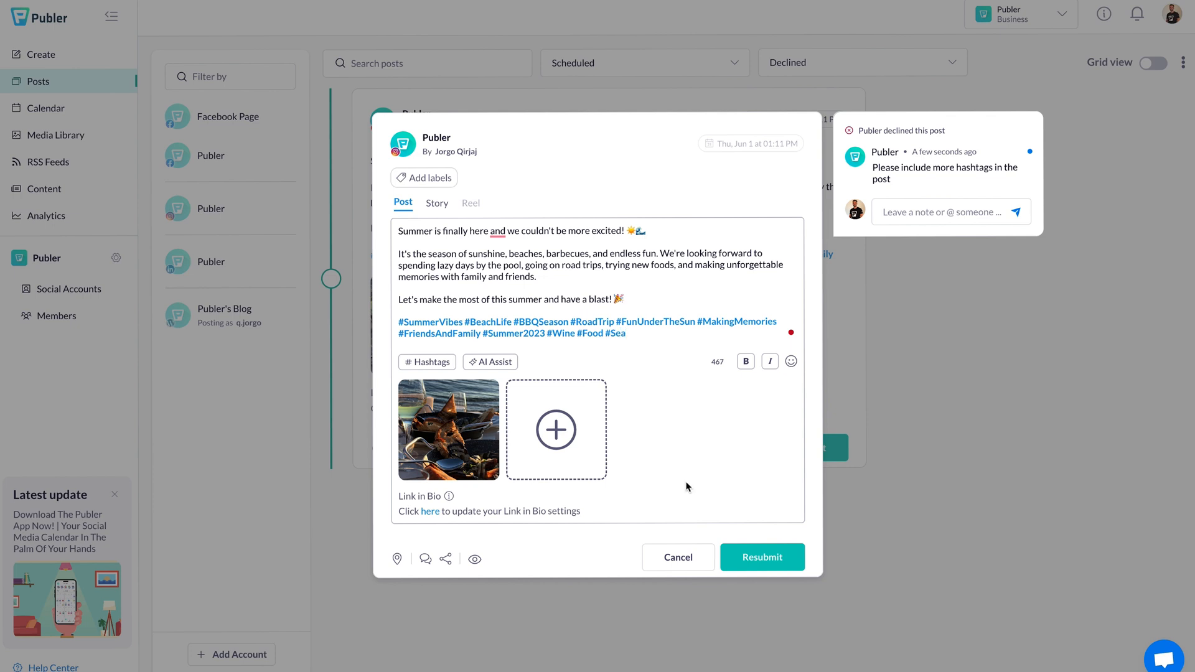
pyautogui.click(757, 559)
pyautogui.moveTo(498, 232)
pyautogui.click(498, 267)
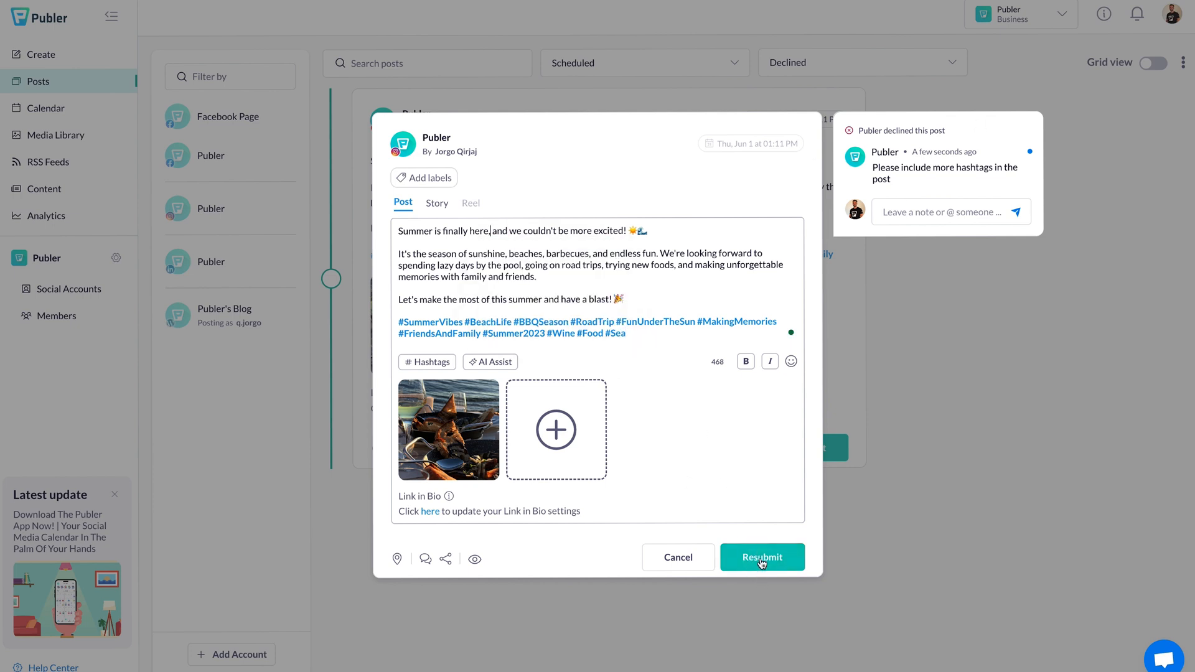
# Step: Resubmit the revised post for approval and check the client's notifications
pyautogui.click(762, 561)
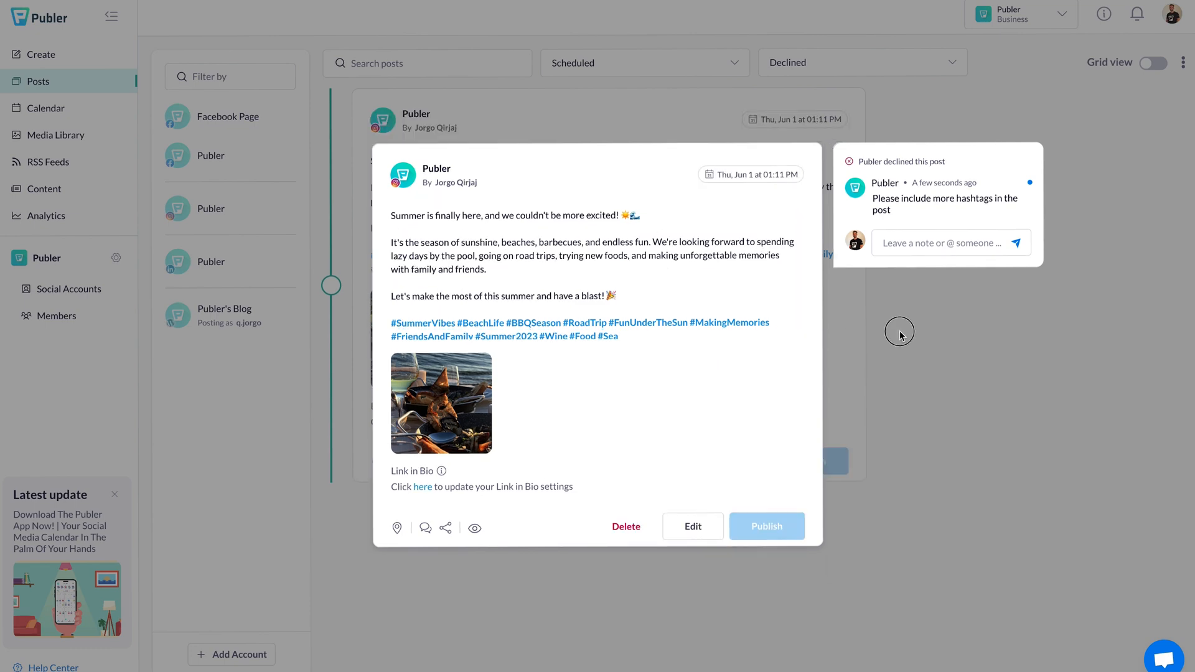
pyautogui.click(902, 328)
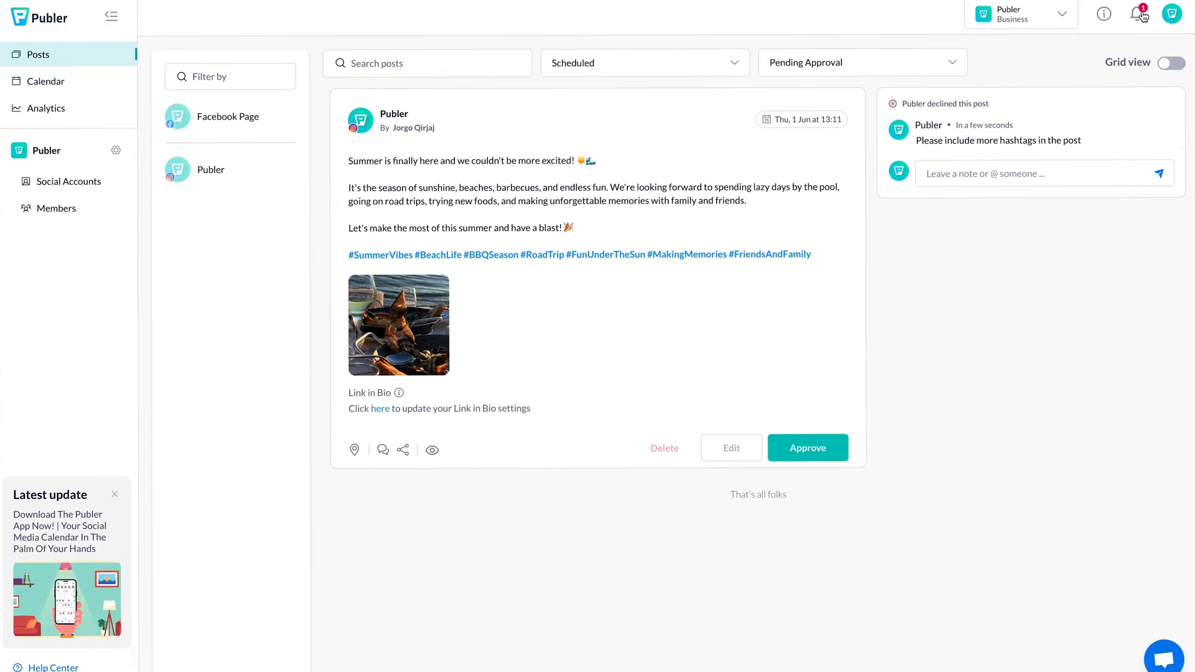
pyautogui.click(1138, 14)
# Step: As the client, approve the resubmitted summer post from its approval notification
pyautogui.click(1003, 117)
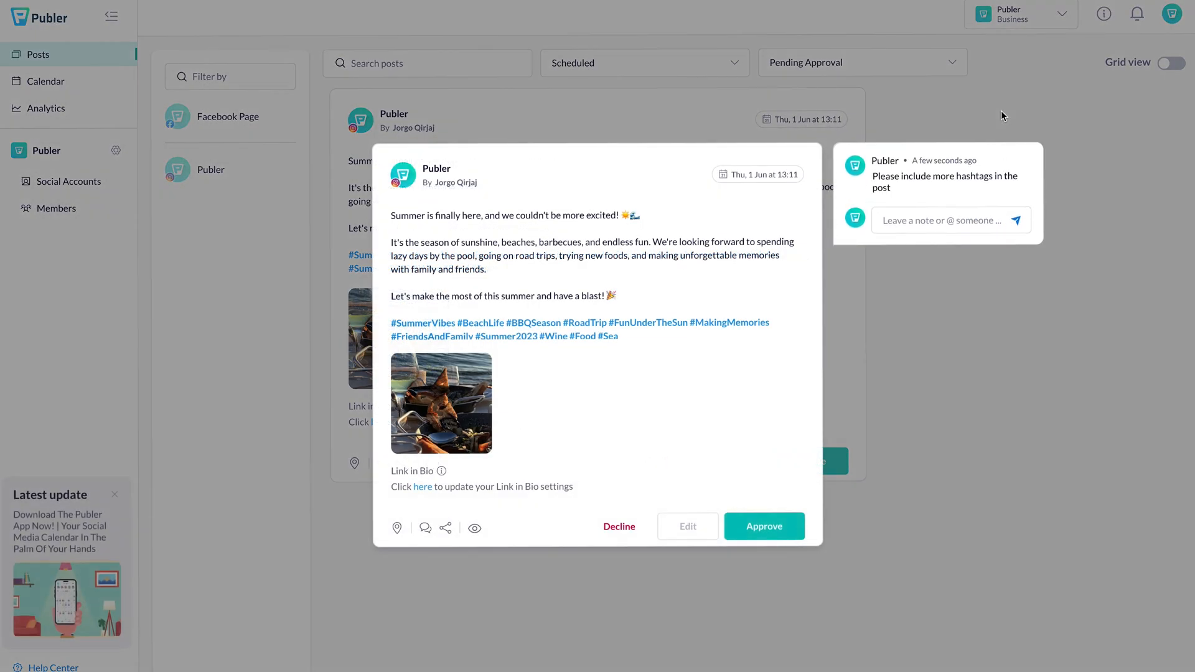
pyautogui.scroll(-1, 619, 264)
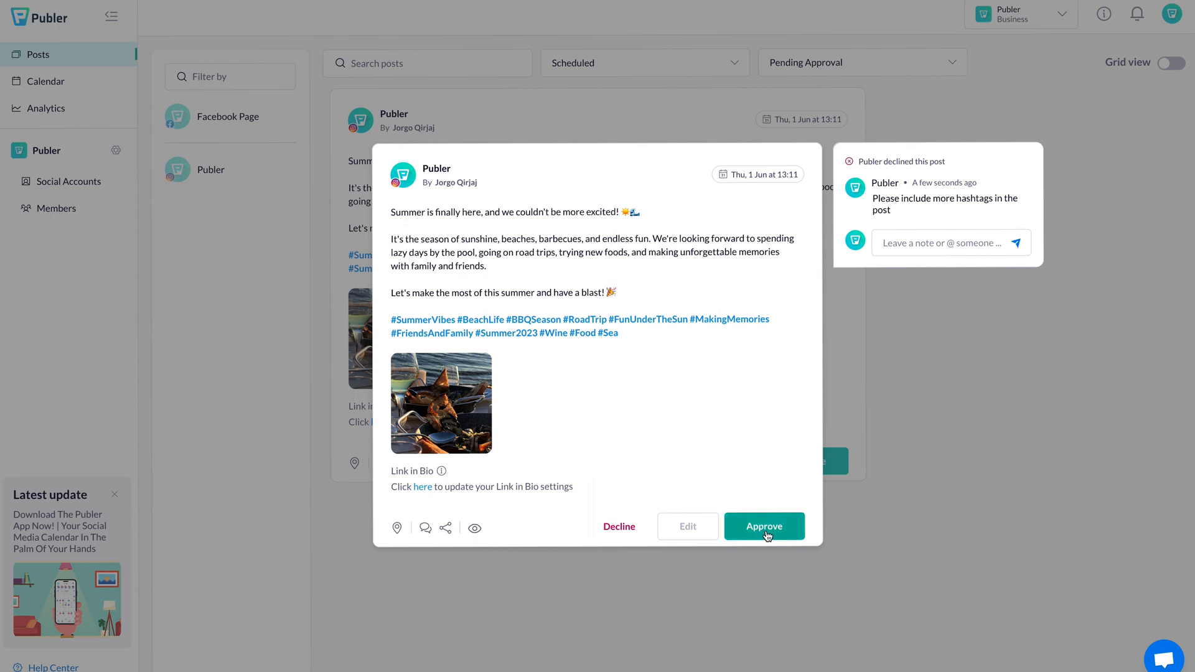
pyautogui.press('Escape')
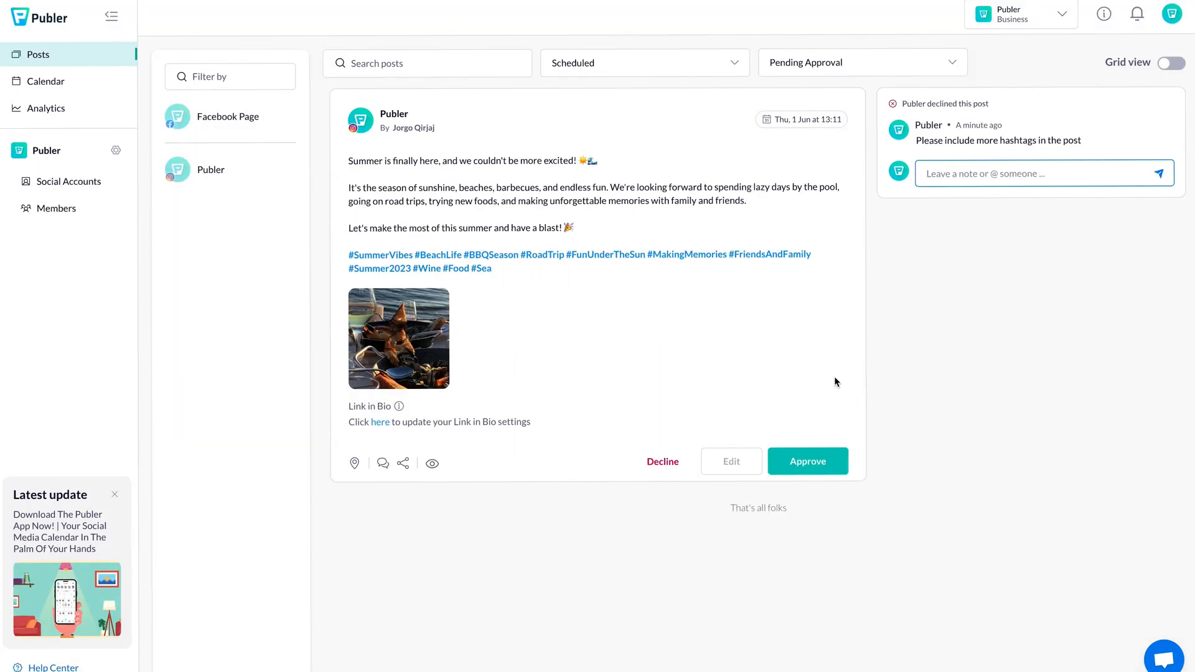
pyautogui.click(815, 462)
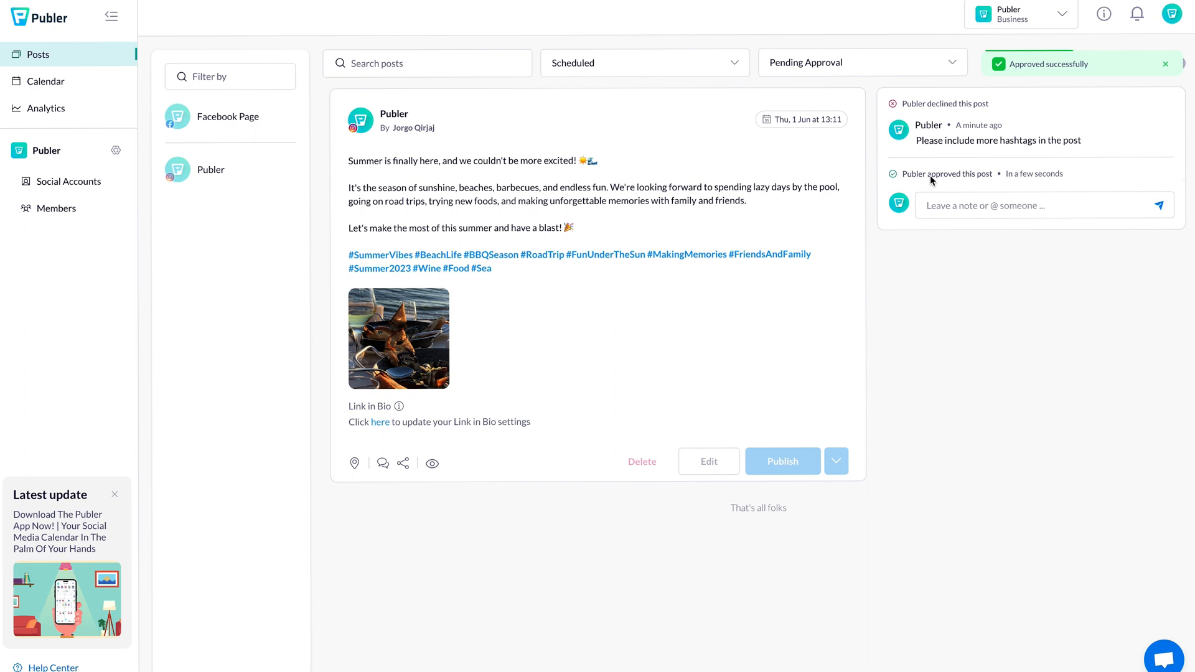
pyautogui.click(938, 214)
# Step: Post a note mentioning the editor, requesting another image about the sea and one about food
pyautogui.write('@jorgo')
pyautogui.press('Return')
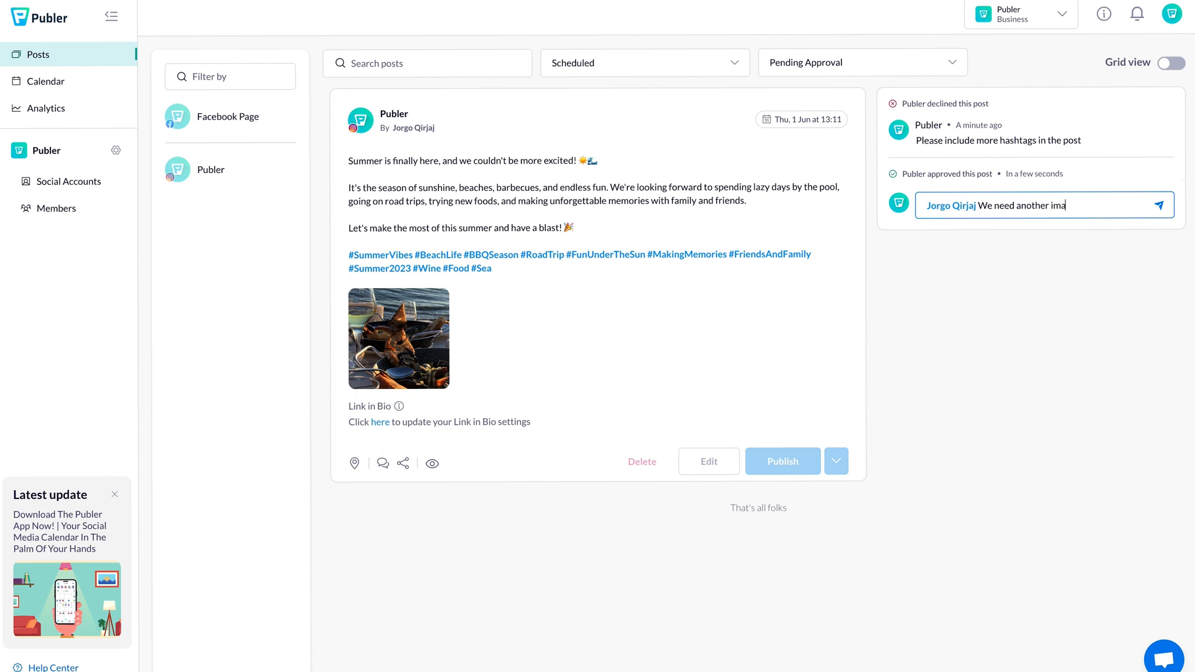
pyautogui.hotkey('shift', 'Return')
pyautogui.write('Ma')
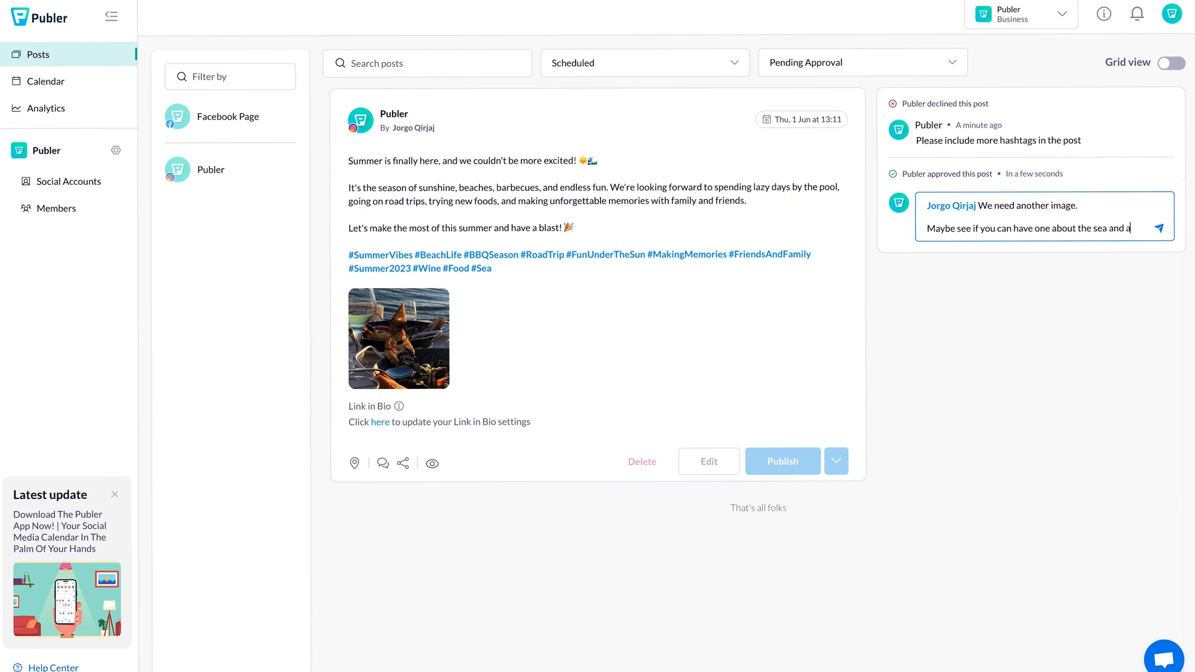
pyautogui.write('about food.')
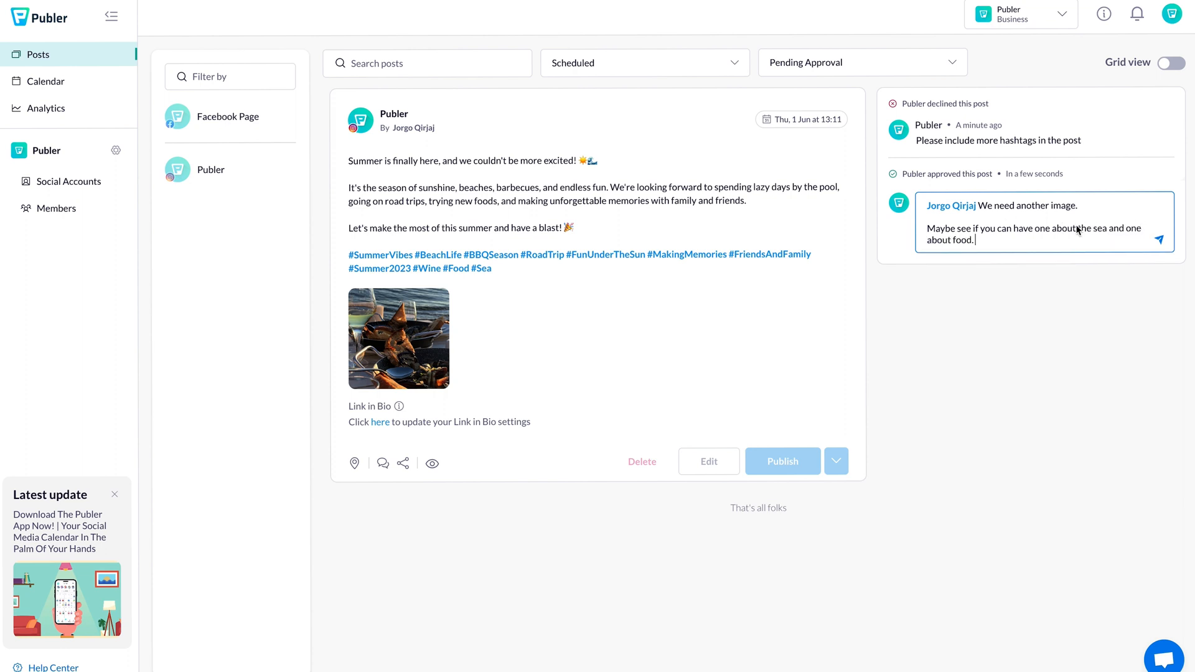
pyautogui.press('Return')
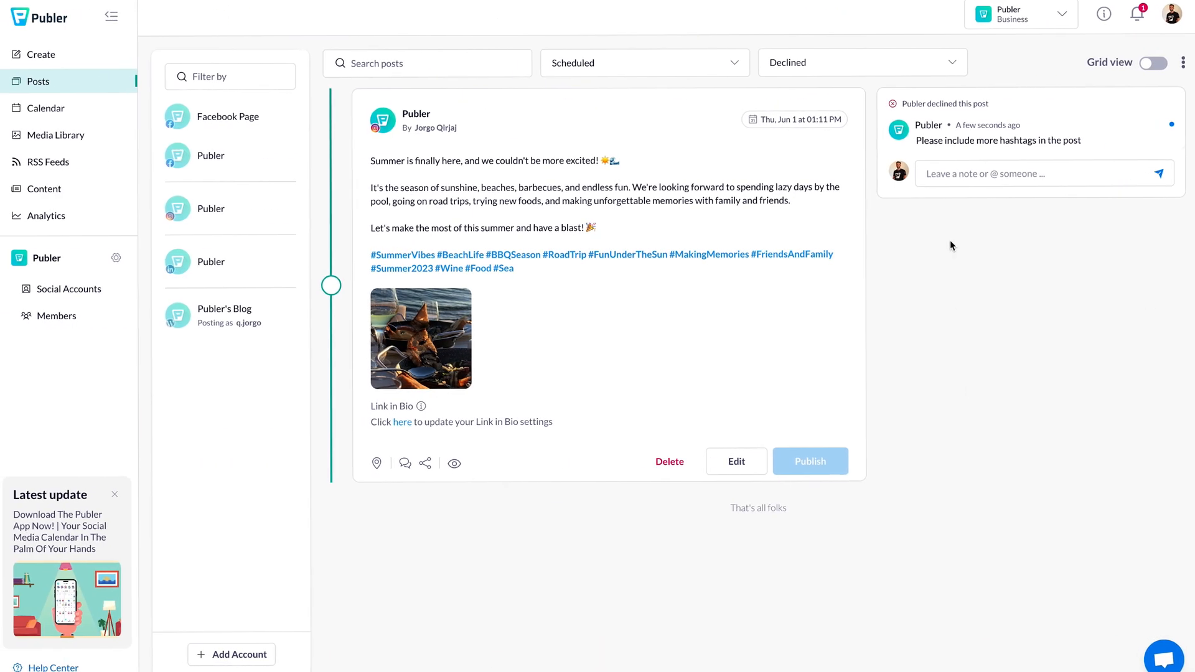
# Step: Open the summer post for editing from the editor's mention notification
pyautogui.click(1137, 15)
pyautogui.click(1137, 15)
pyautogui.click(1137, 15)
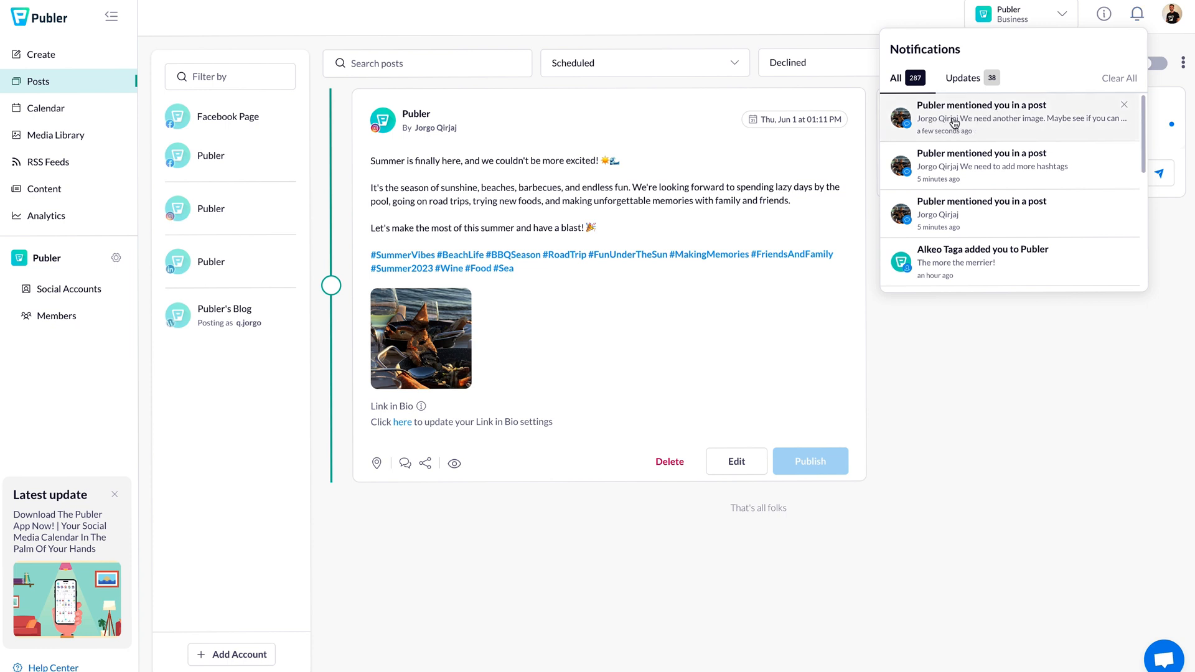
pyautogui.click(973, 119)
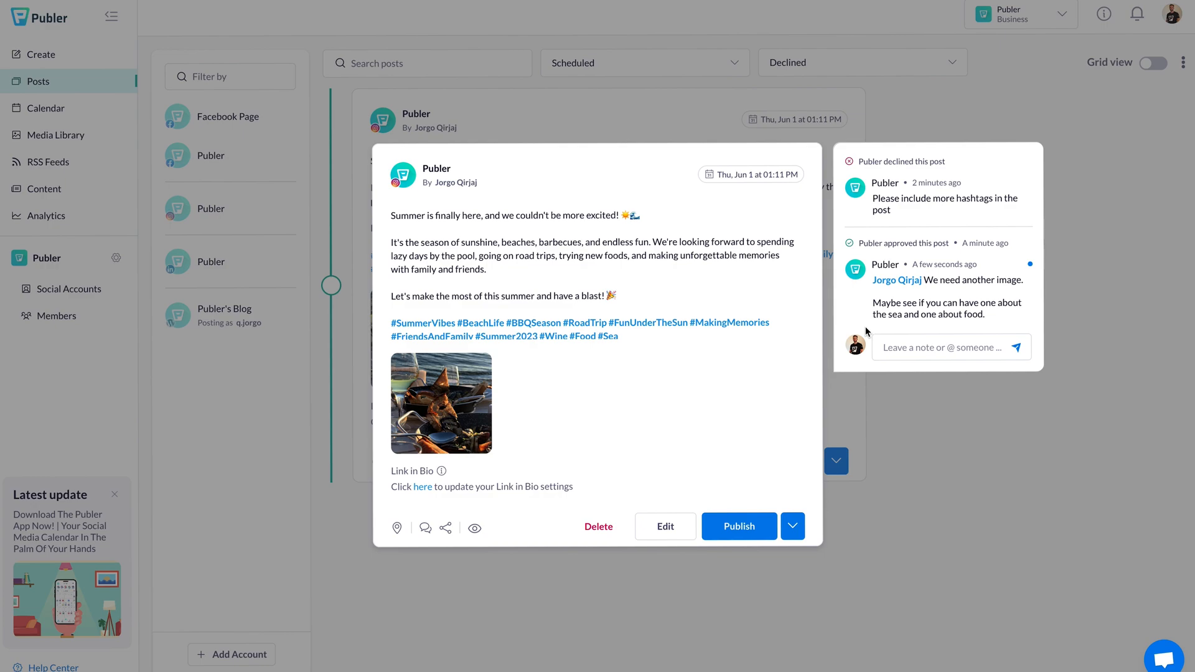
pyautogui.click(661, 526)
# Step: Add the beach aerial image from the media library and save the post for approval
pyautogui.click(553, 439)
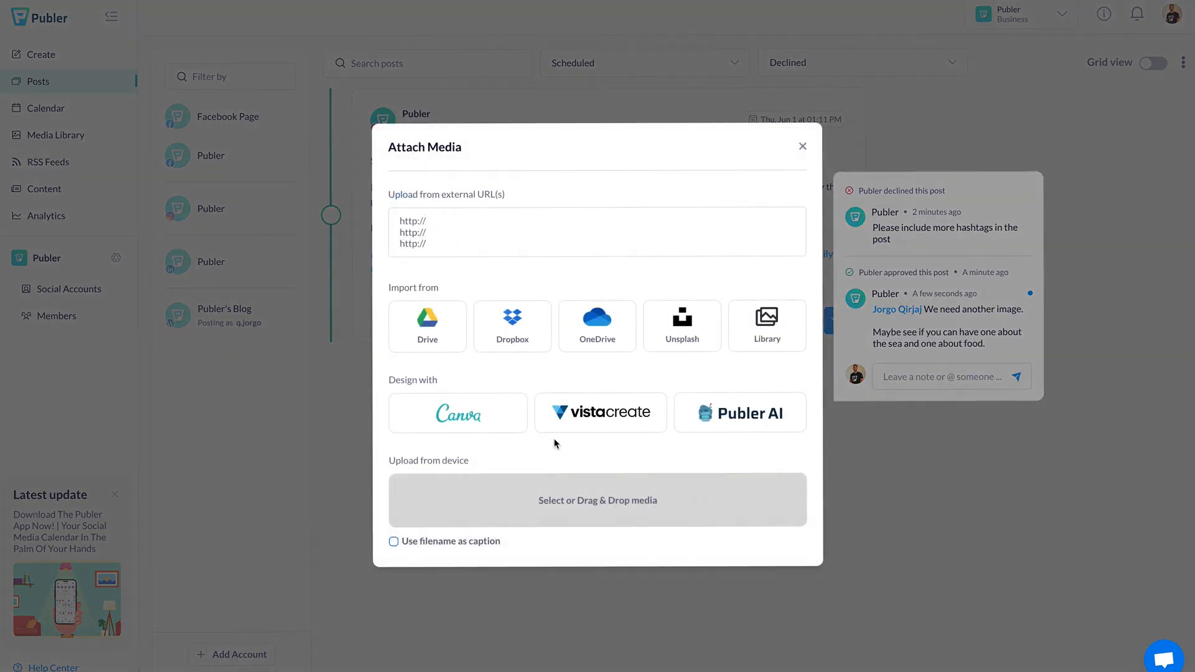
pyautogui.click(761, 338)
pyautogui.scroll(-5, 618, 364)
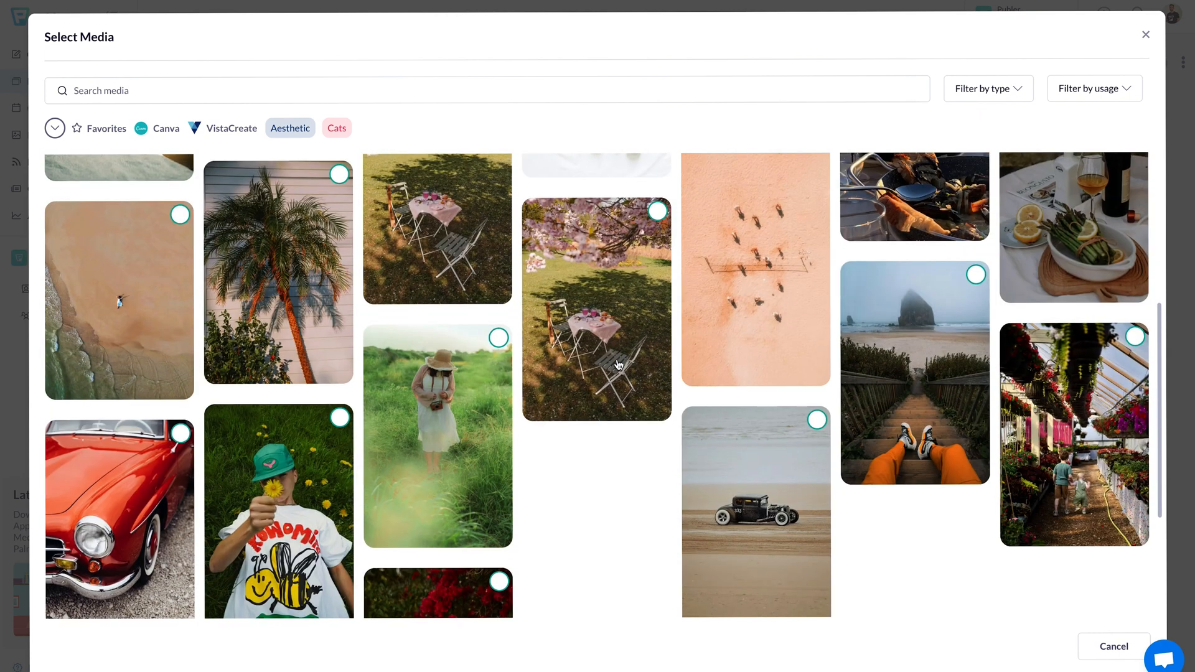
pyautogui.click(143, 270)
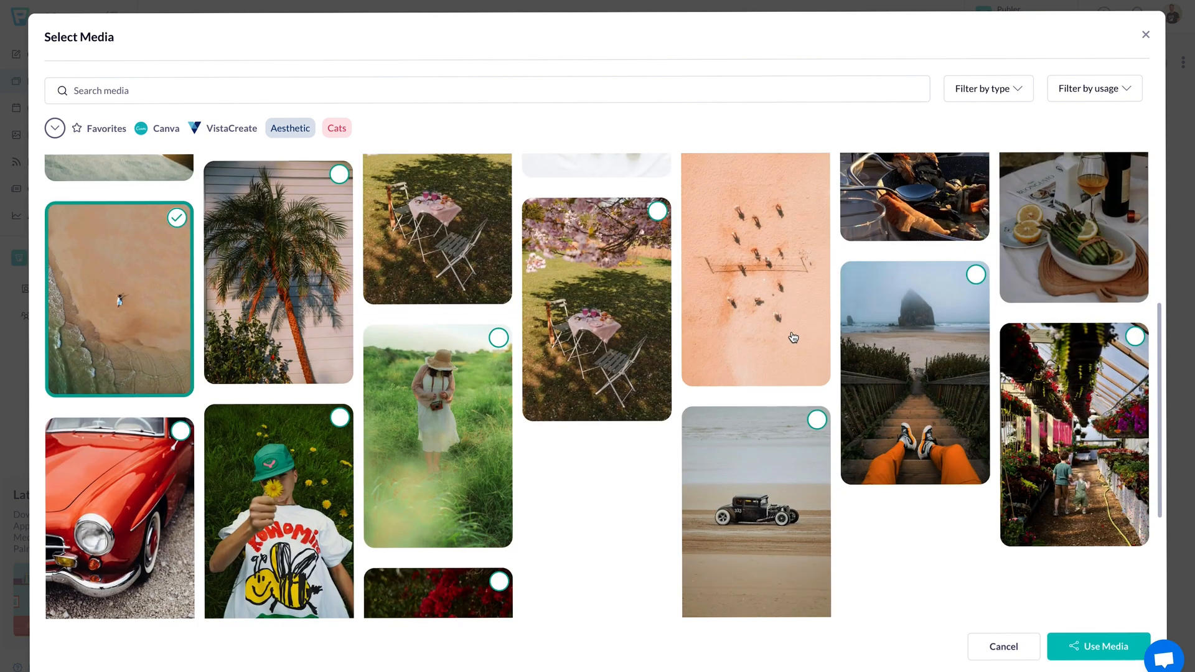
pyautogui.scroll(1, 793, 337)
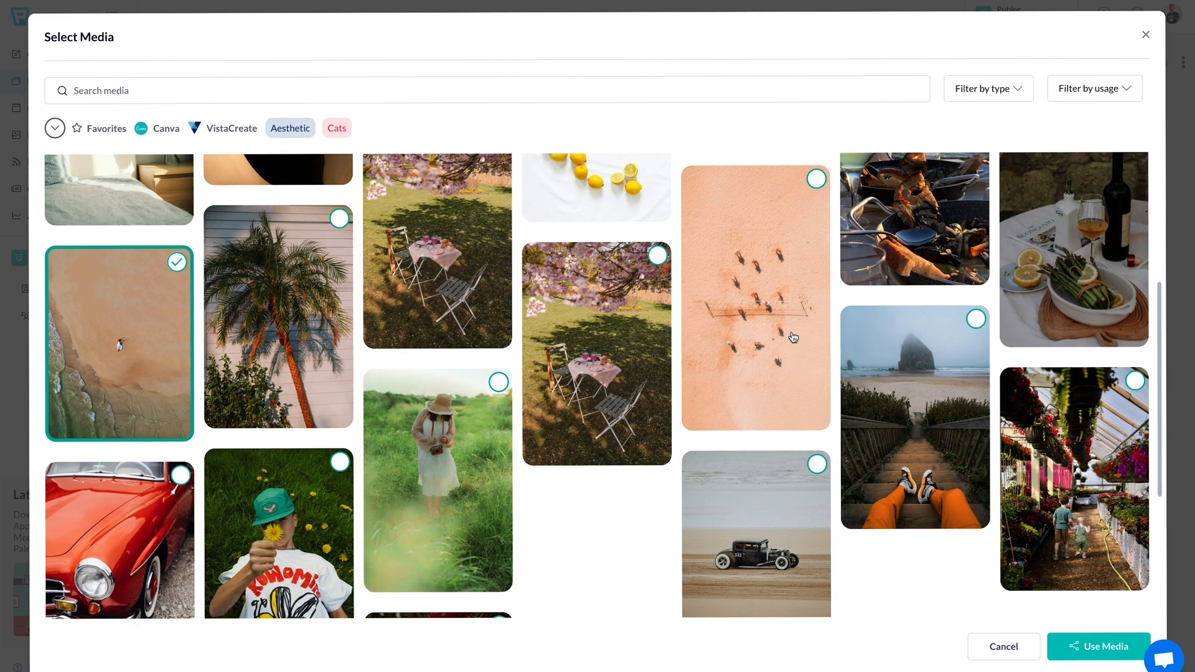
pyautogui.click(1103, 660)
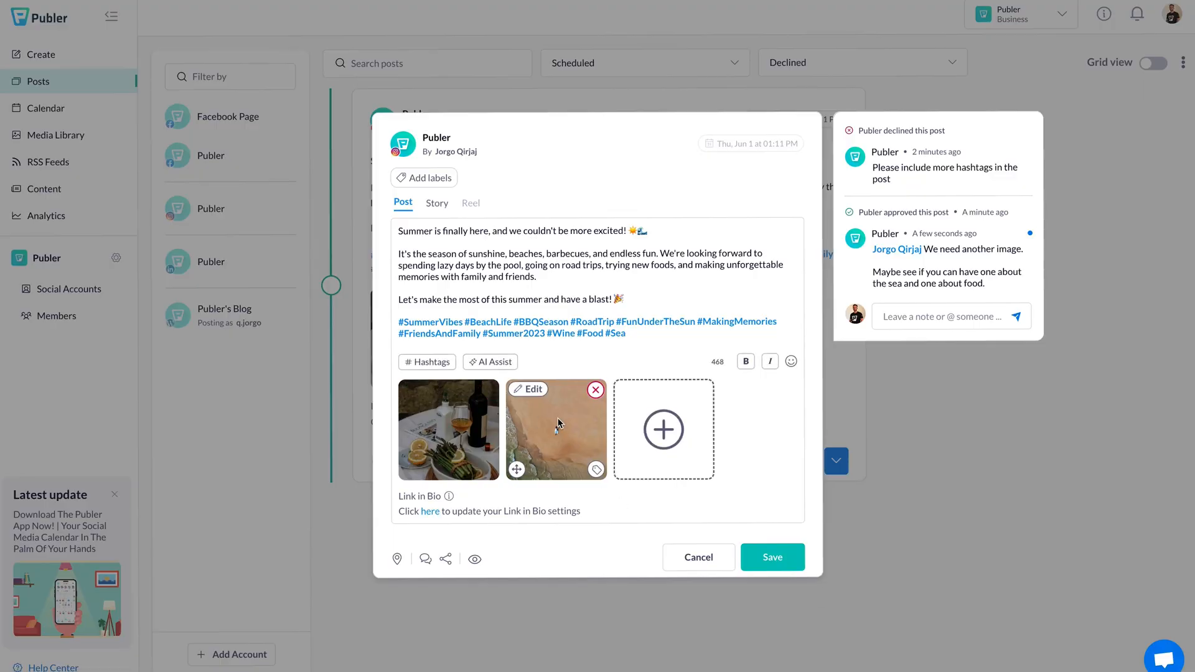
pyautogui.click(778, 563)
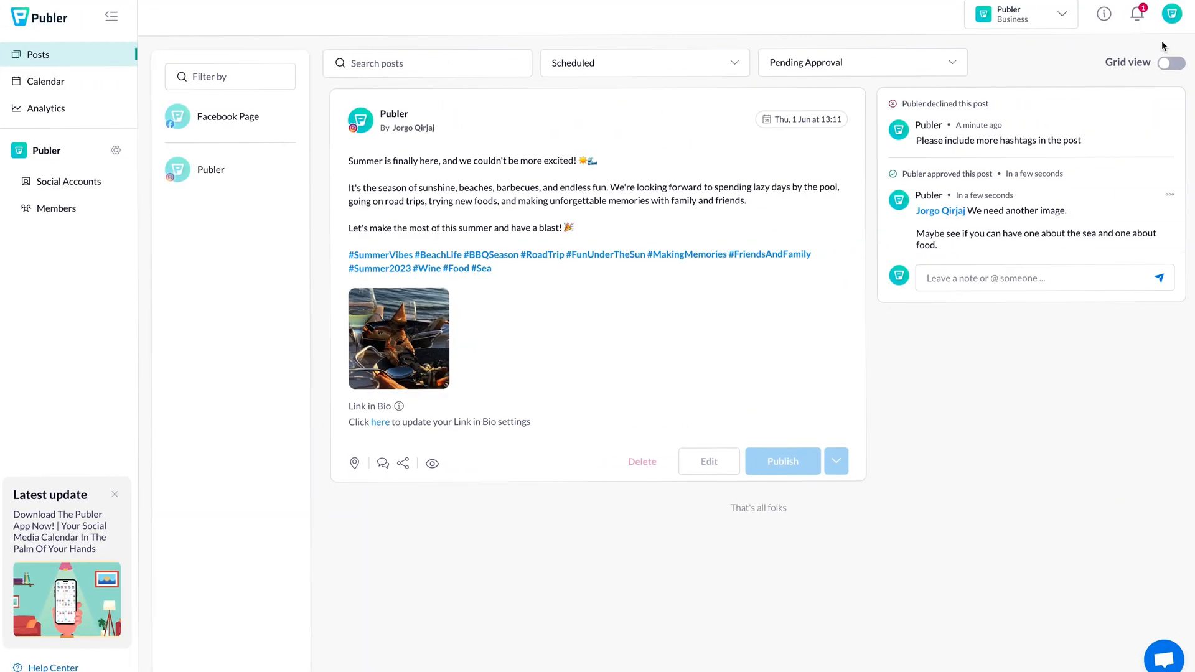
pyautogui.click(1137, 14)
# Step: Approve the two-image summer post as the client, leaving the Declined list empty
pyautogui.click(991, 122)
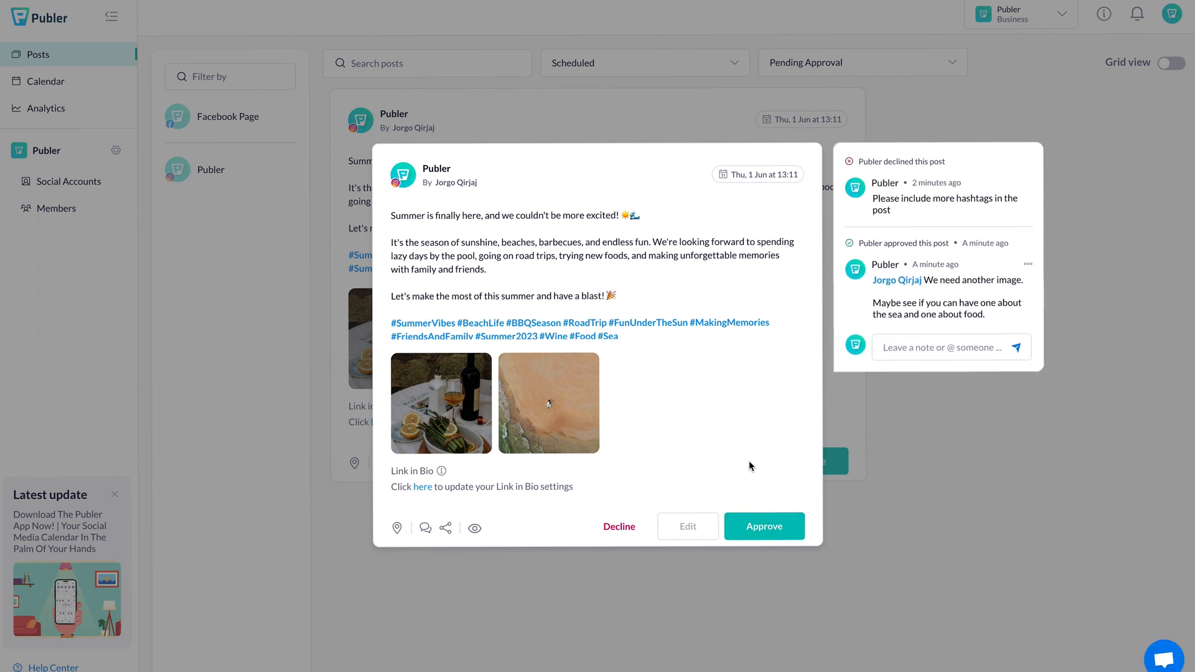
pyautogui.click(768, 526)
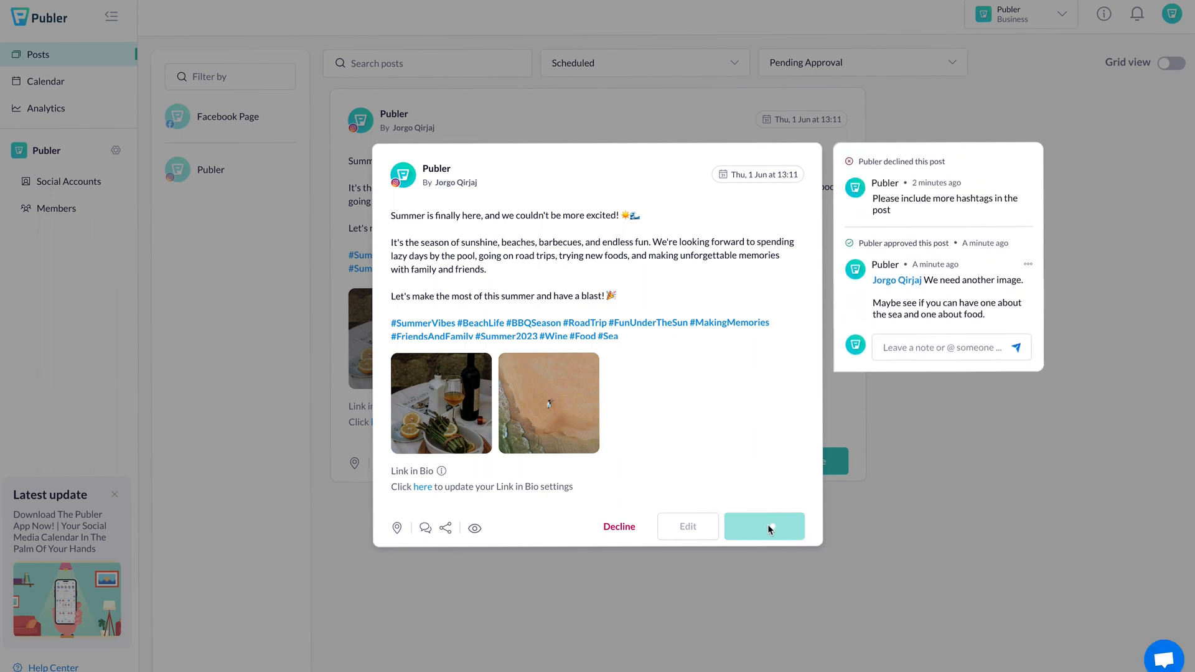
pyautogui.click(950, 465)
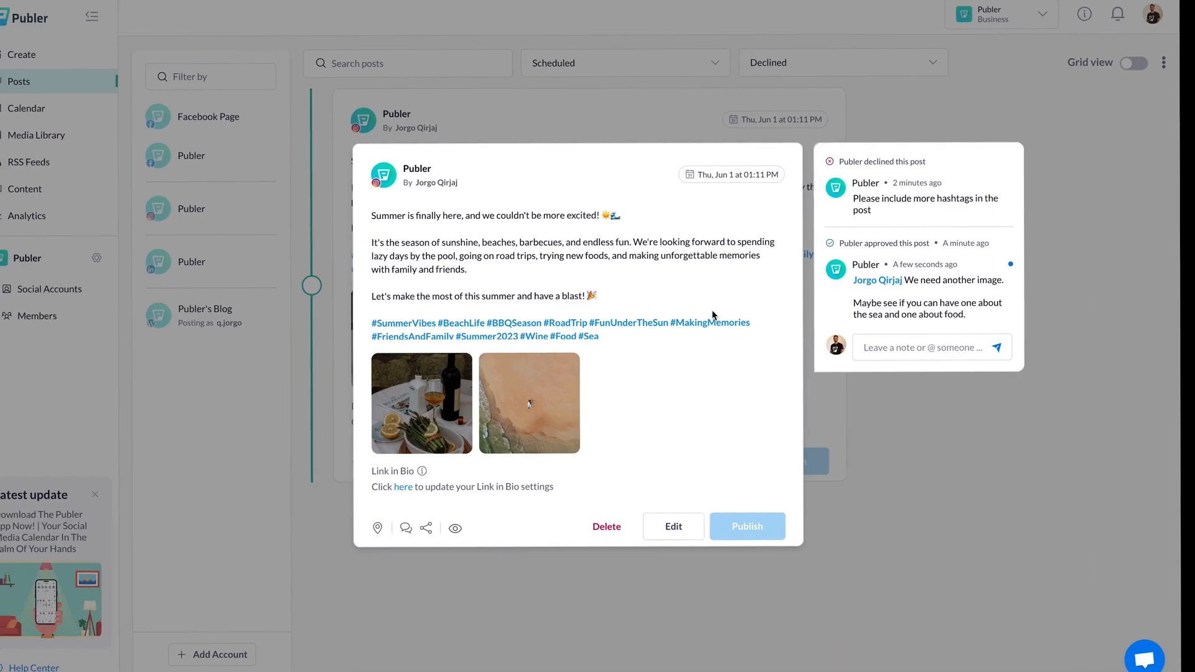
pyautogui.click(884, 444)
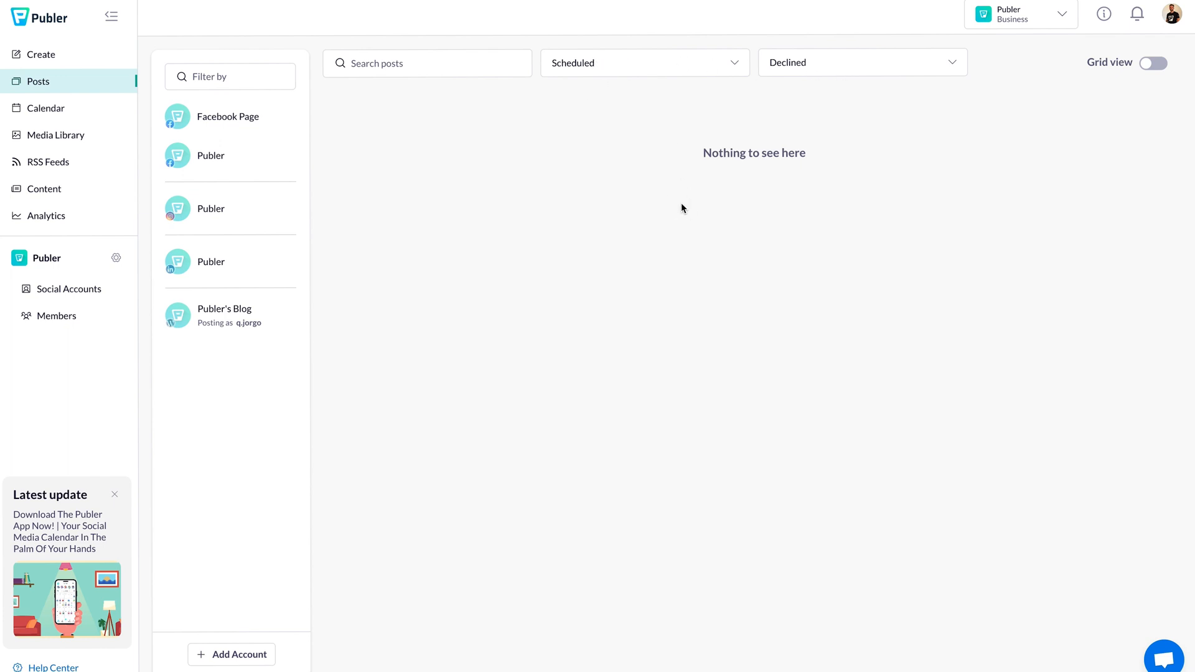
# Step: Show posts of all approval statuses for the Publer Instagram account, then browse the May calendar
pyautogui.click(850, 66)
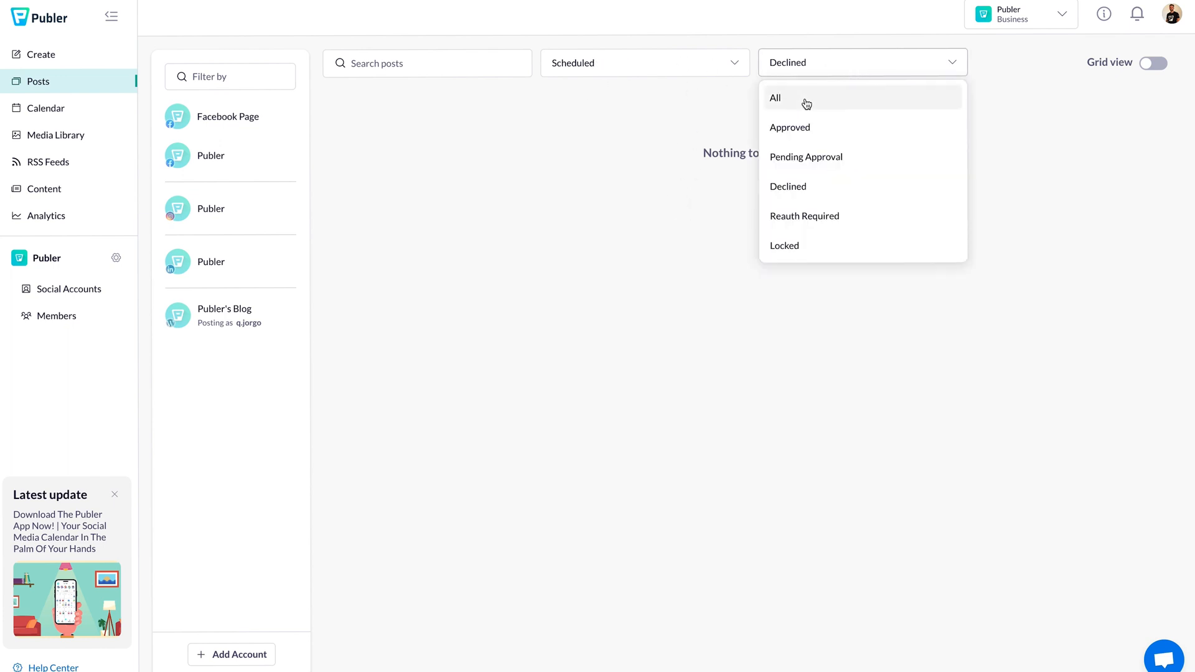
pyautogui.click(806, 102)
pyautogui.click(205, 212)
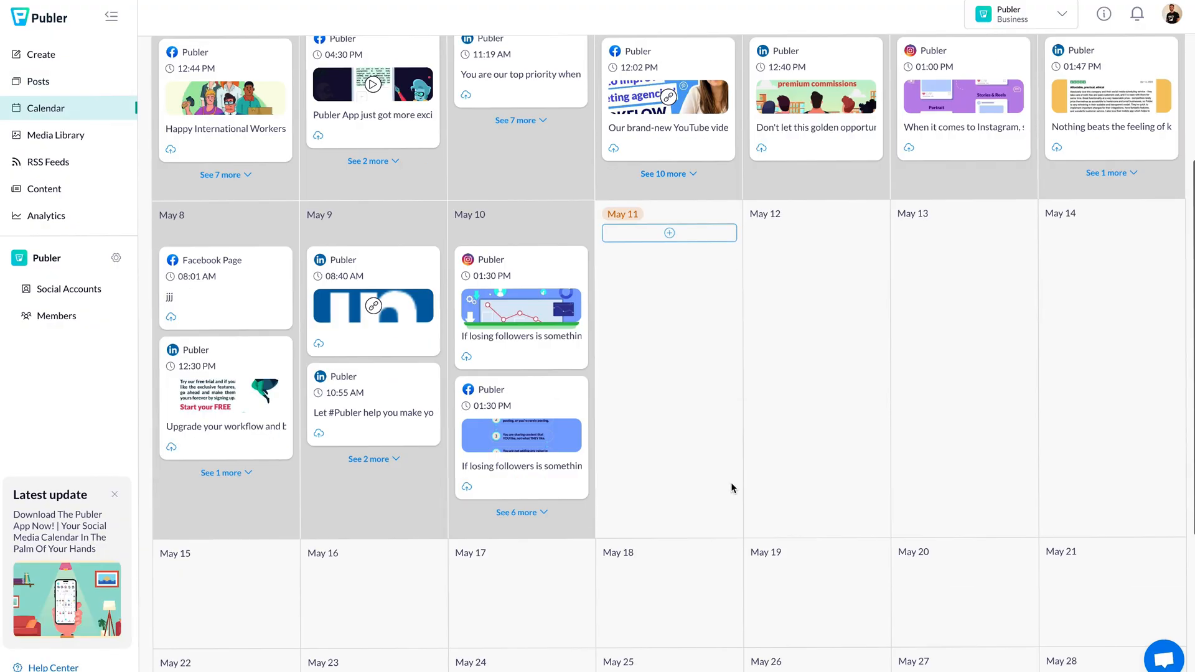
pyautogui.scroll(-3, 731, 486)
# Step: Preview the Jun 1 summer post in the calendar
pyautogui.click(699, 537)
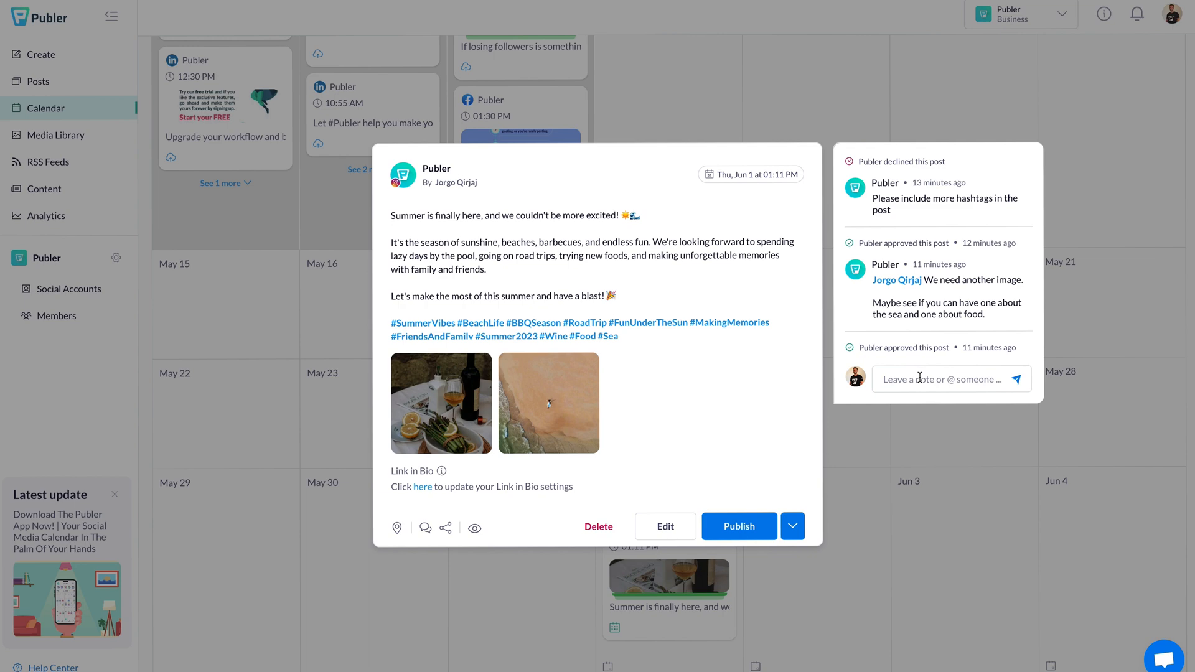
pyautogui.click(907, 459)
pyautogui.scroll(5, 766, 287)
pyautogui.scroll(3, 575, 216)
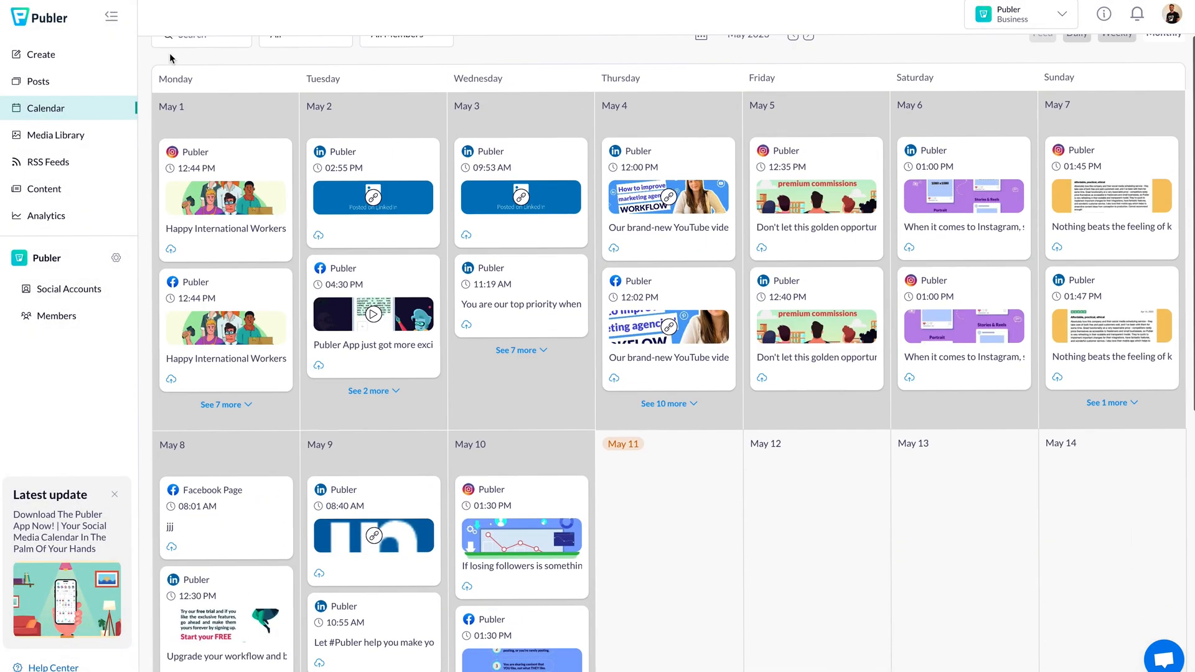
# Step: Collapse the sidebar to icons and go to the workspace Members page
pyautogui.click(112, 16)
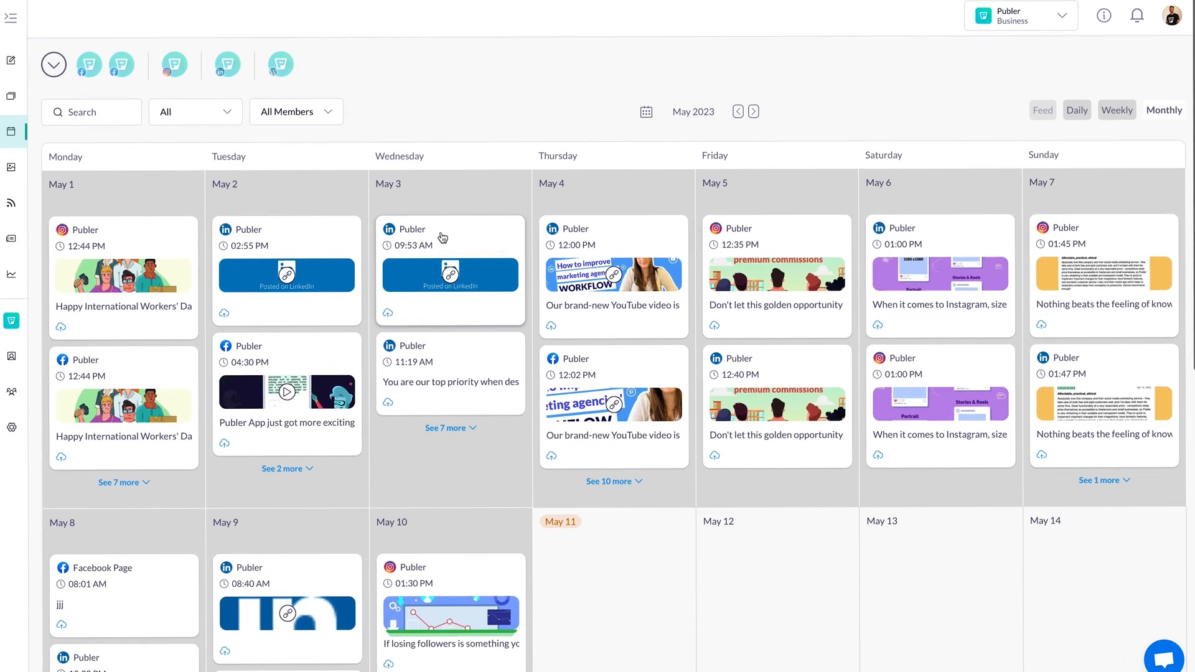
pyautogui.scroll(-2, 568, 403)
pyautogui.scroll(2, 573, 402)
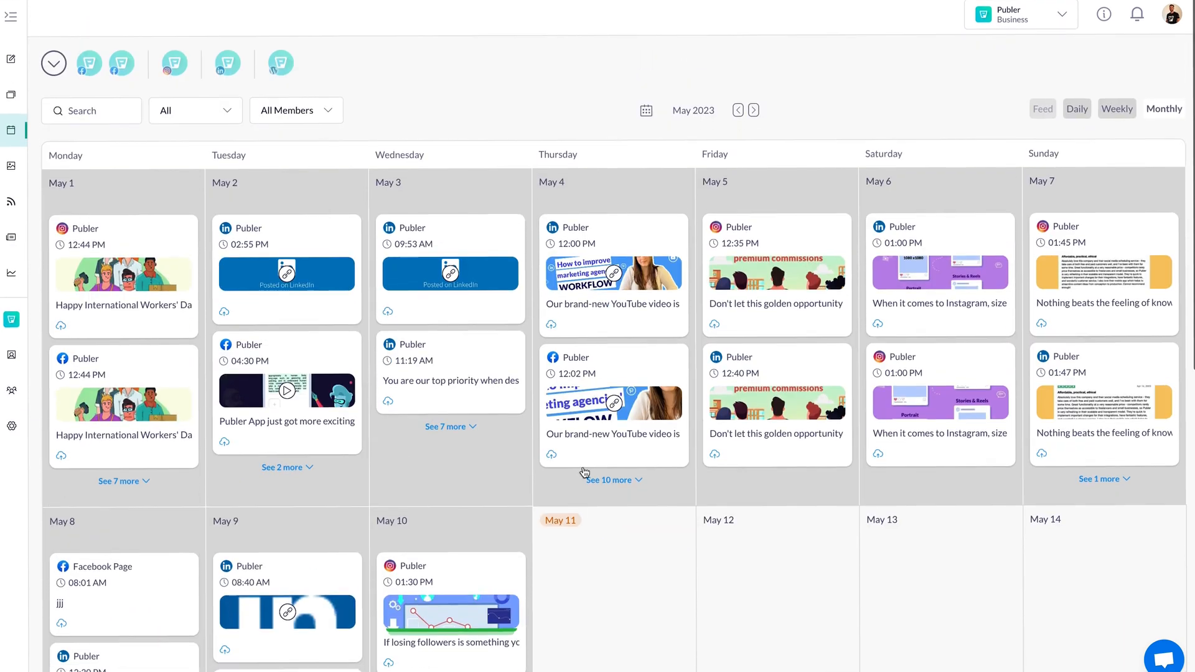
pyautogui.scroll(-5, 592, 515)
pyautogui.scroll(-3, 596, 515)
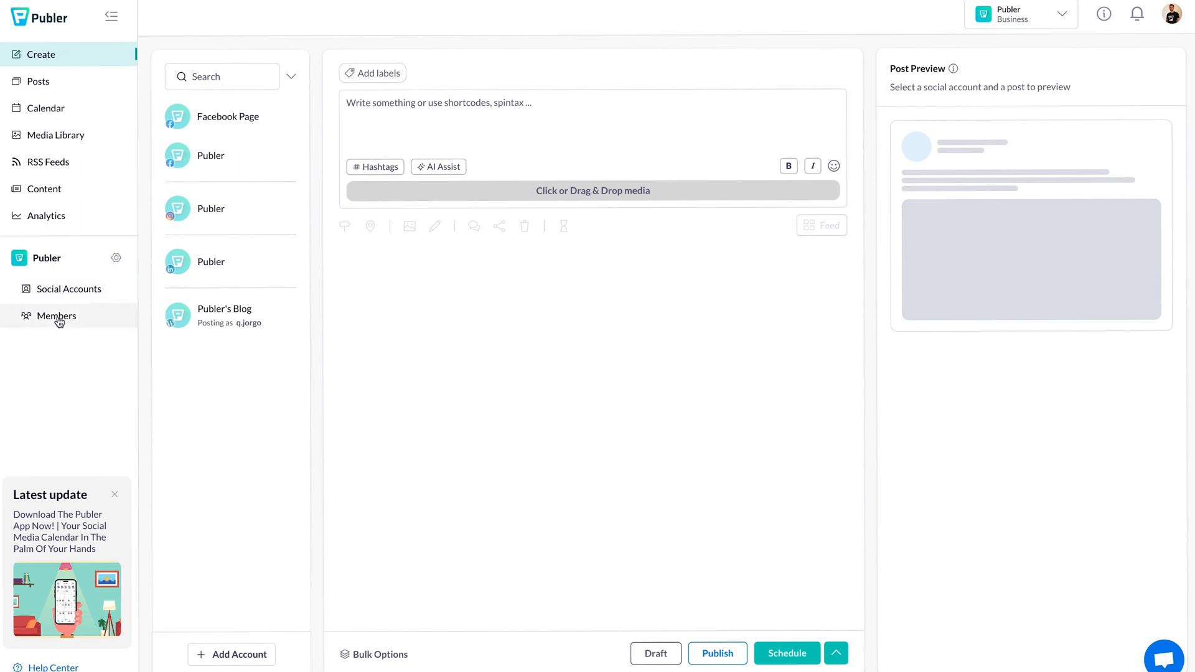
pyautogui.click(58, 319)
# Step: Invite a new Editor by e-mail and assign the Facebook Page and Publer Instagram accounts
pyautogui.click(1105, 59)
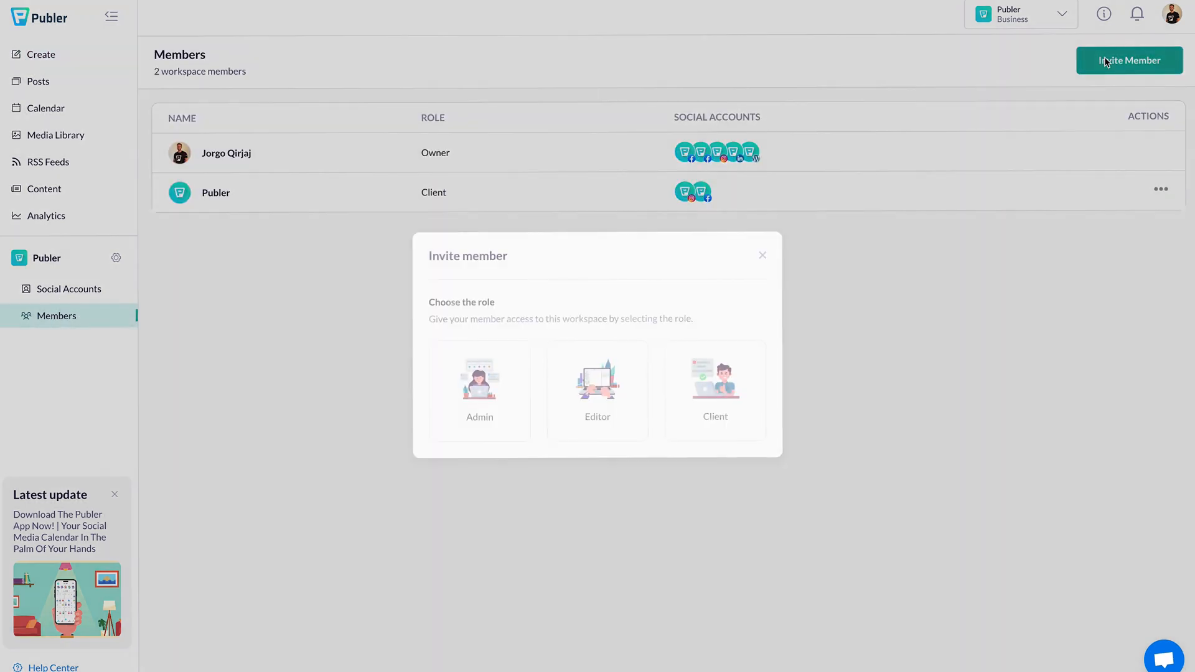
pyautogui.click(600, 374)
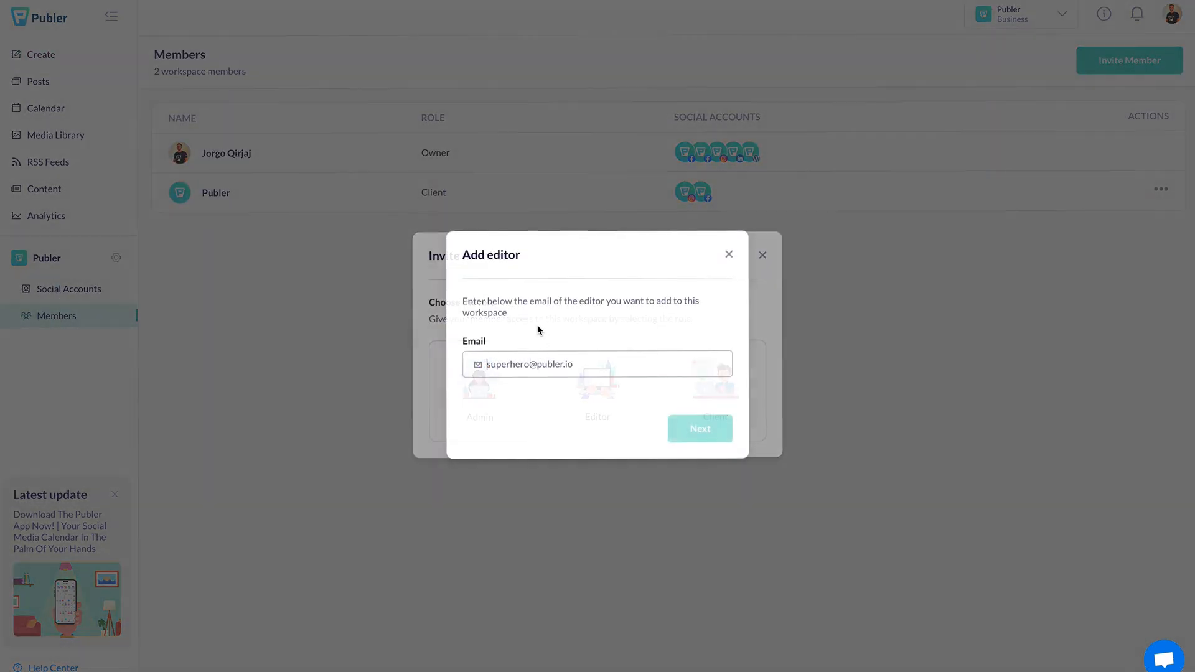
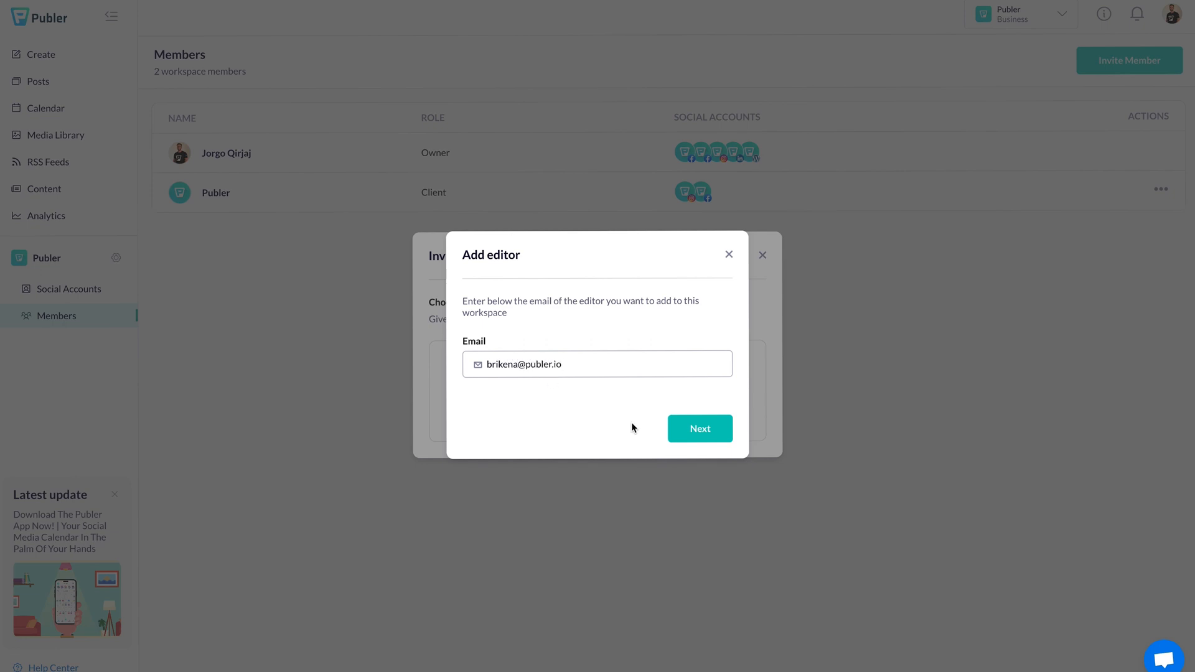
pyautogui.click(690, 435)
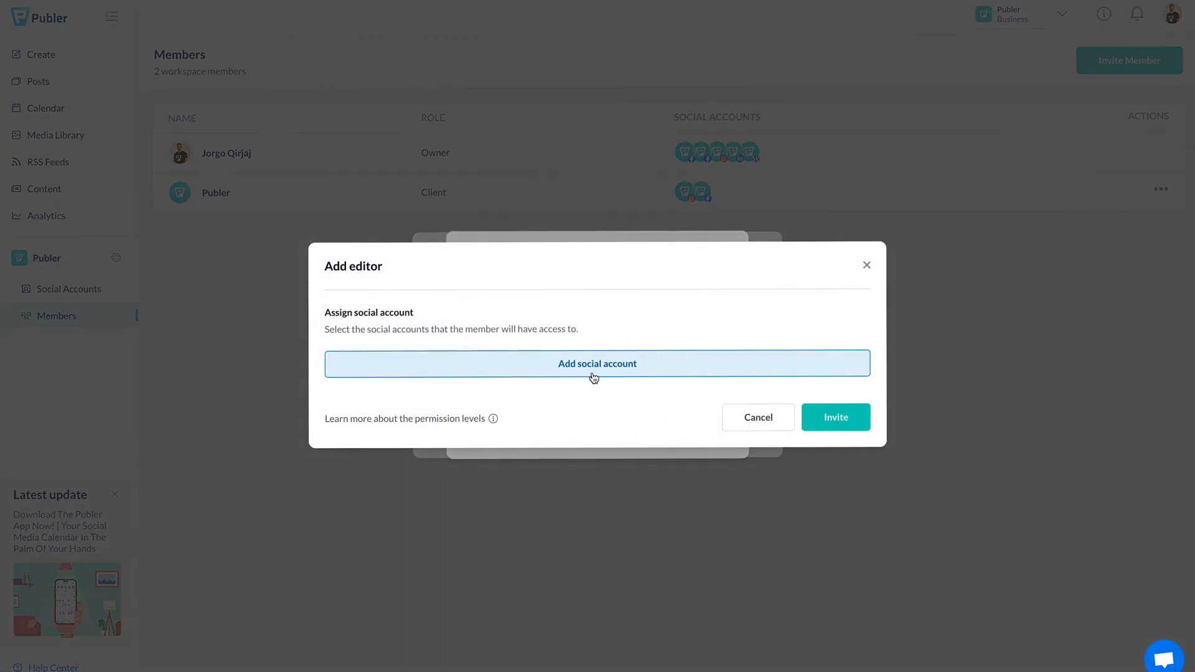
pyautogui.click(594, 378)
pyautogui.click(423, 408)
pyautogui.click(374, 453)
pyautogui.click(636, 242)
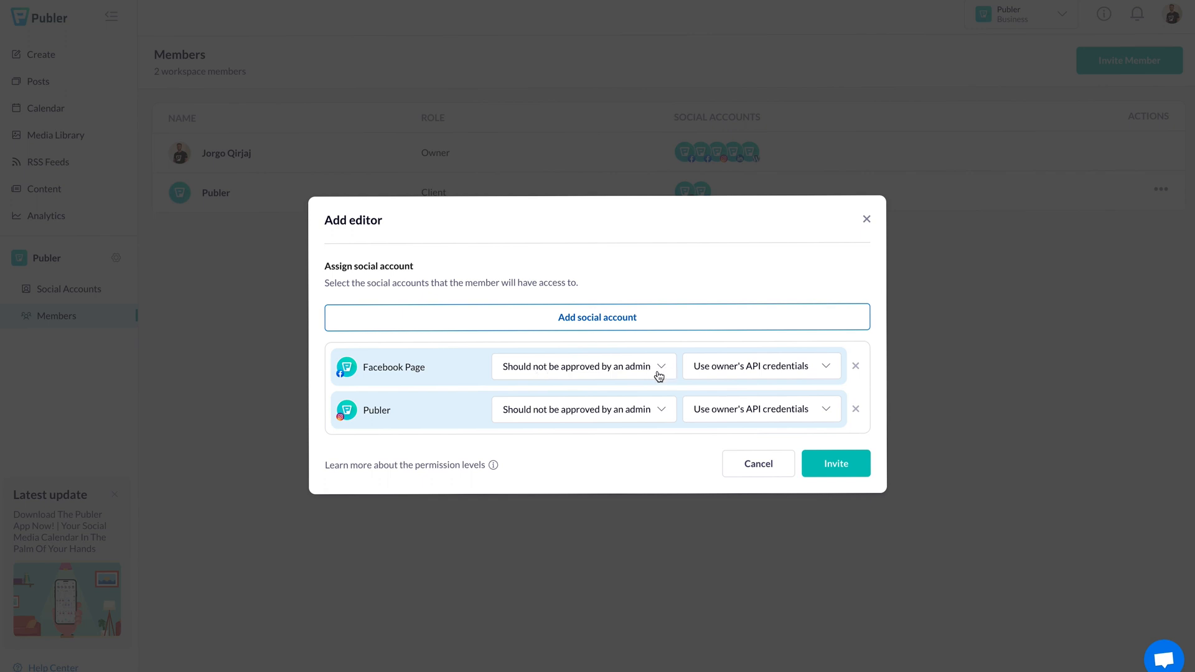
# Step: Require admin approval for the editor's posts on both accounts and send the invitation
pyautogui.click(659, 373)
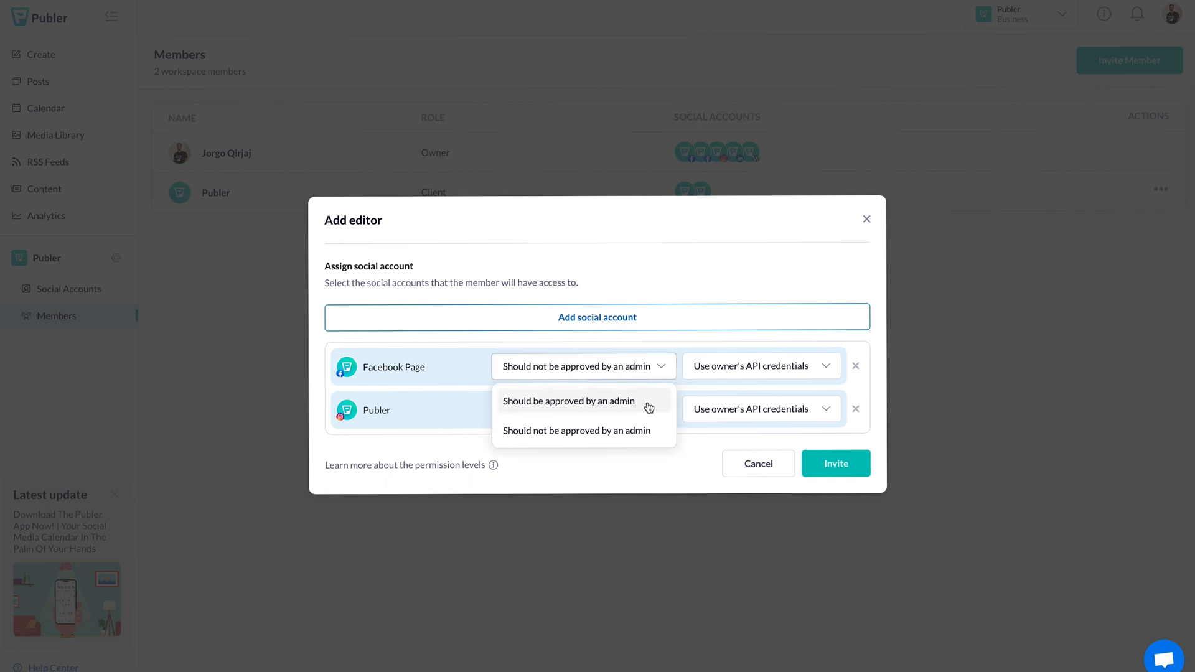
pyautogui.click(650, 406)
pyautogui.click(622, 412)
pyautogui.click(613, 446)
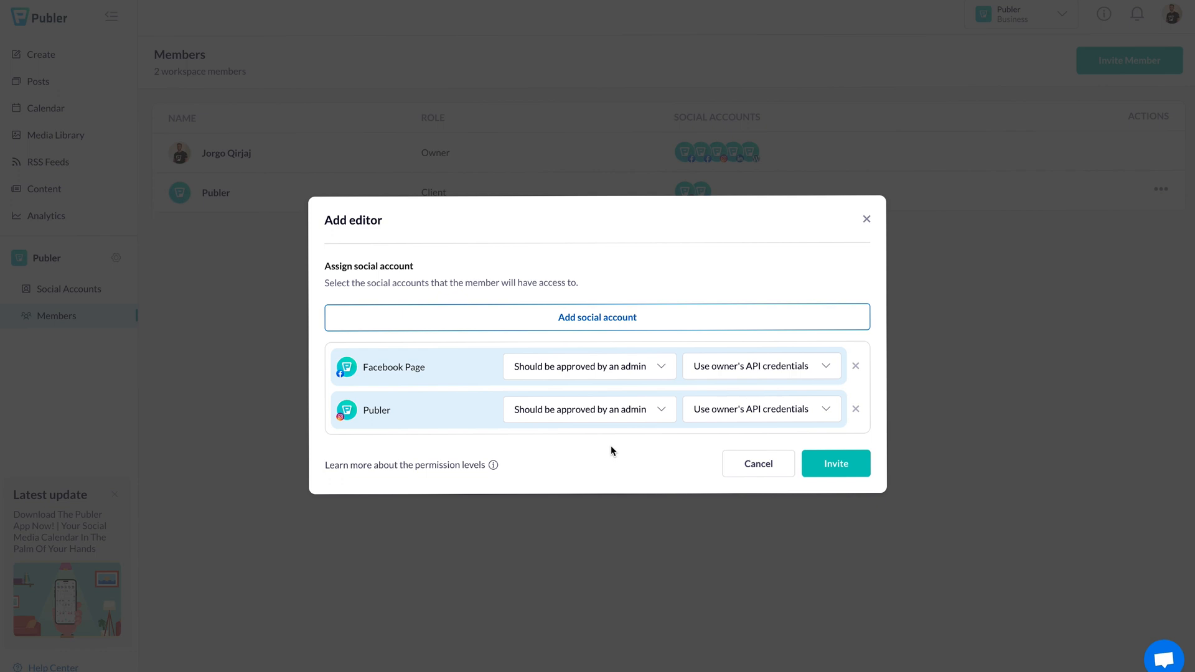
pyautogui.click(859, 476)
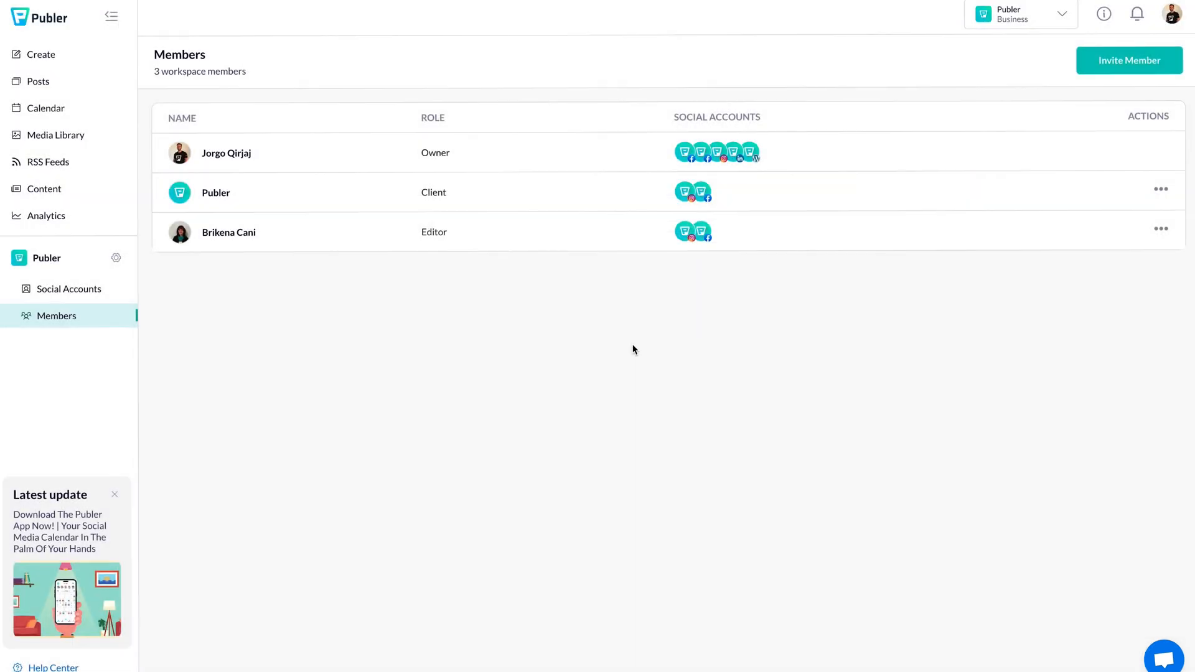
pyautogui.click(1161, 188)
pyautogui.click(1103, 254)
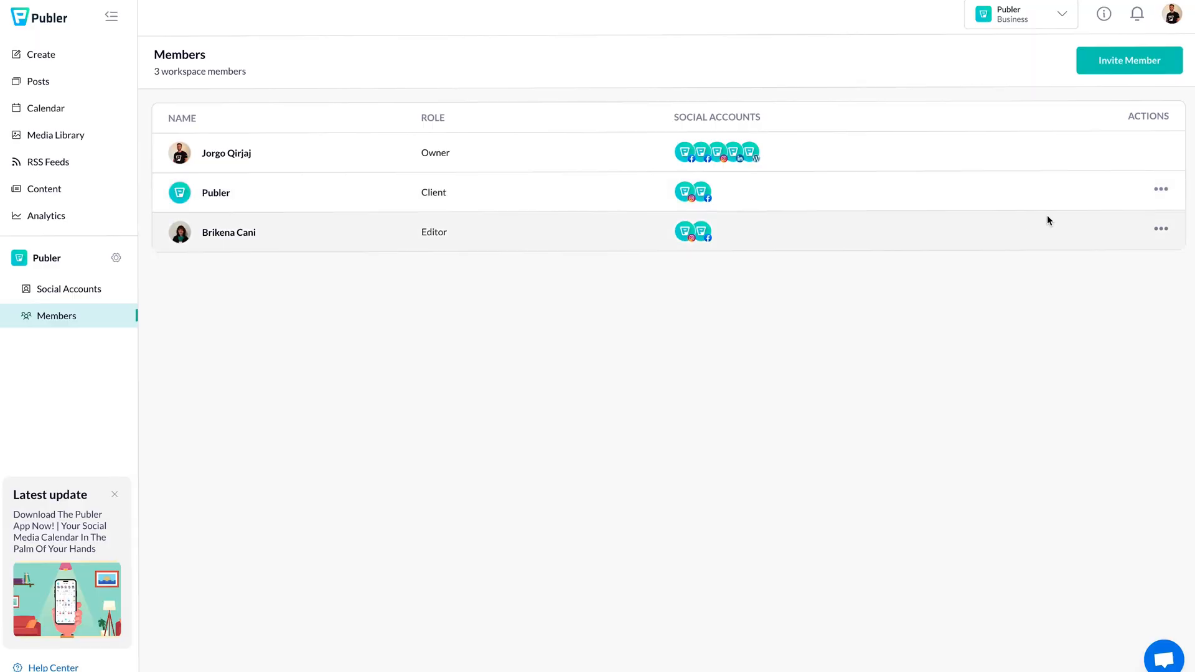
pyautogui.click(1161, 191)
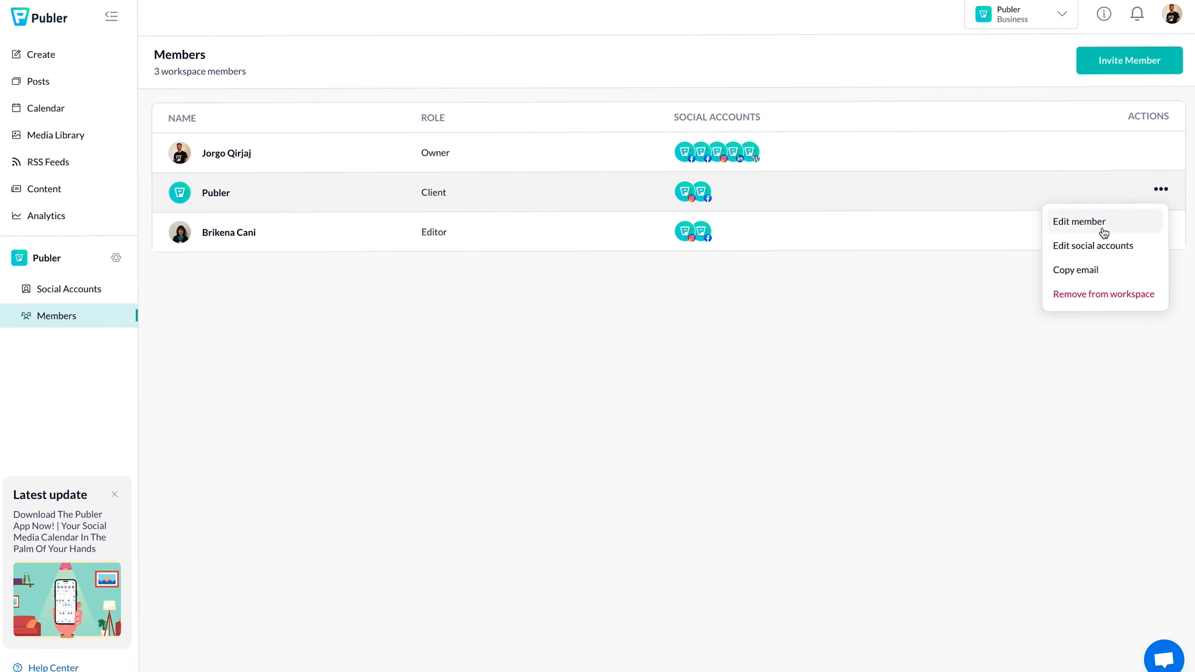
# Step: Save the Publer client's updated role and social-account permissions, confirming the changes
pyautogui.click(1102, 223)
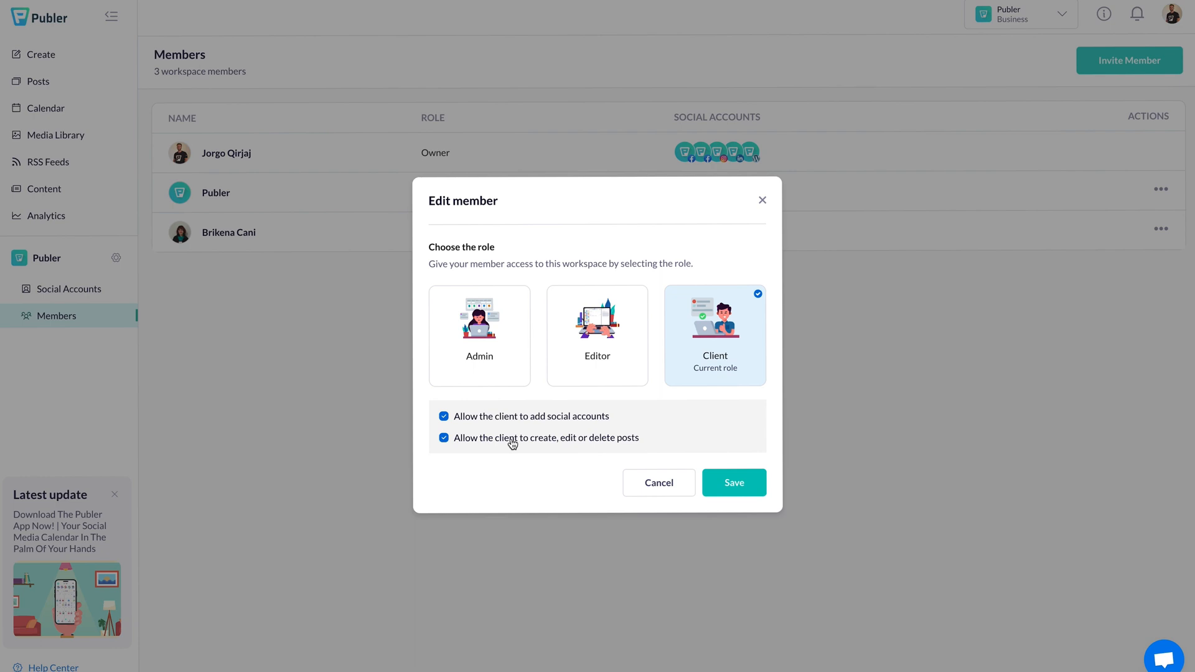
pyautogui.click(723, 482)
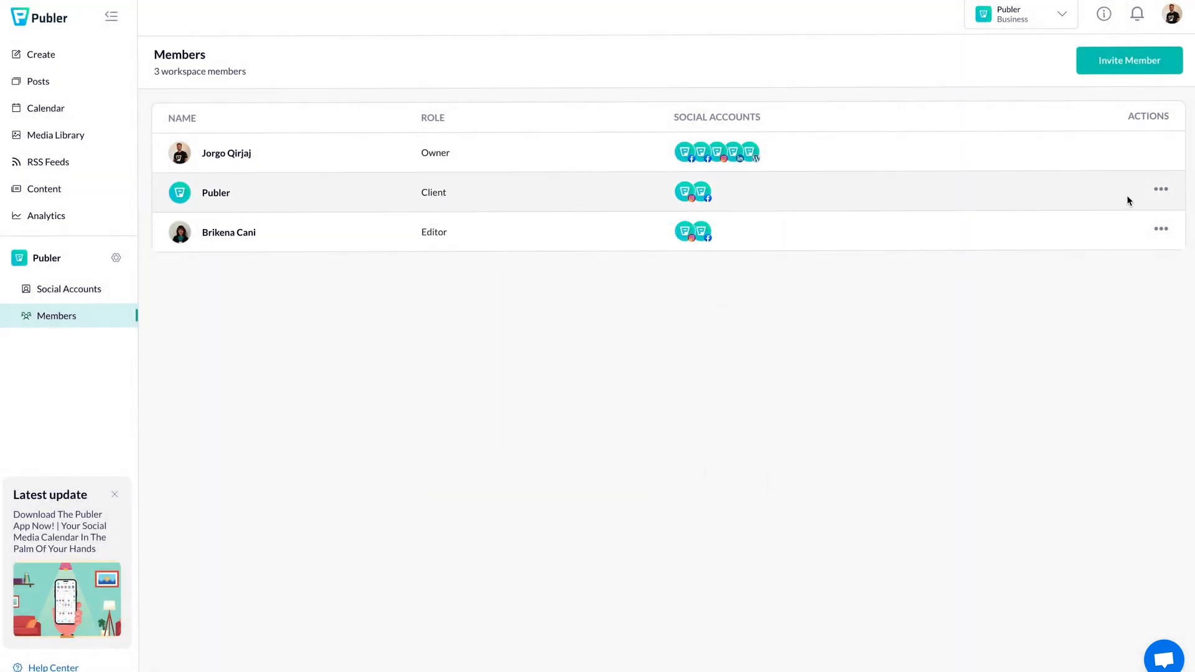
pyautogui.click(1160, 193)
pyautogui.click(1124, 249)
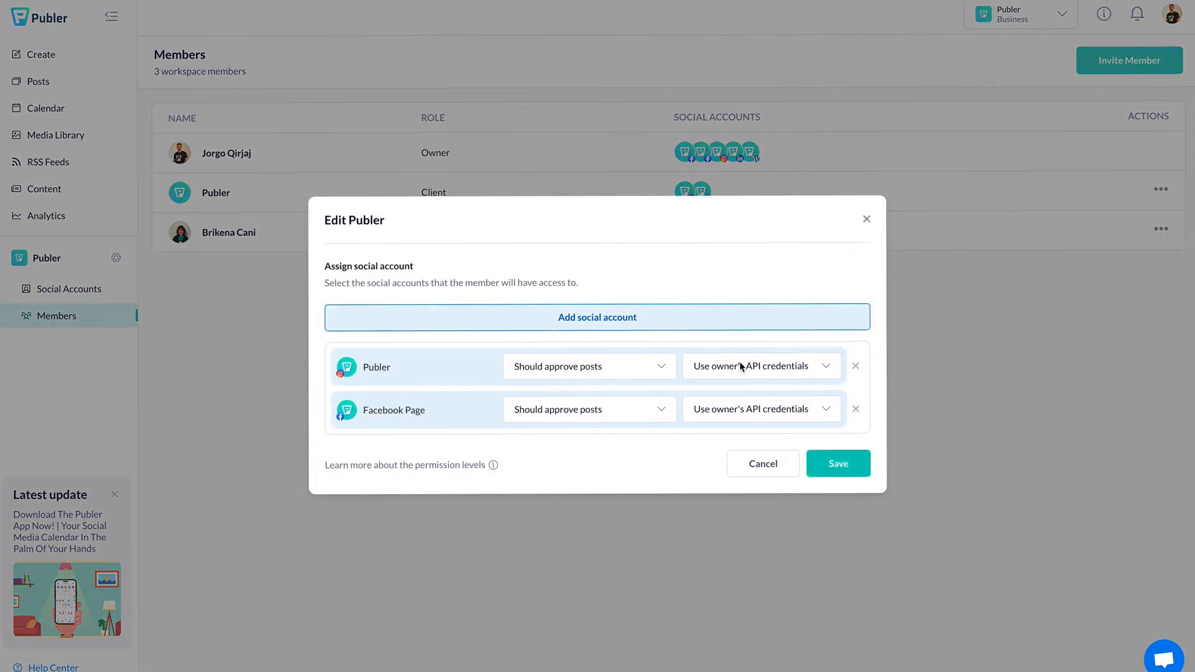
pyautogui.click(817, 458)
pyautogui.click(685, 390)
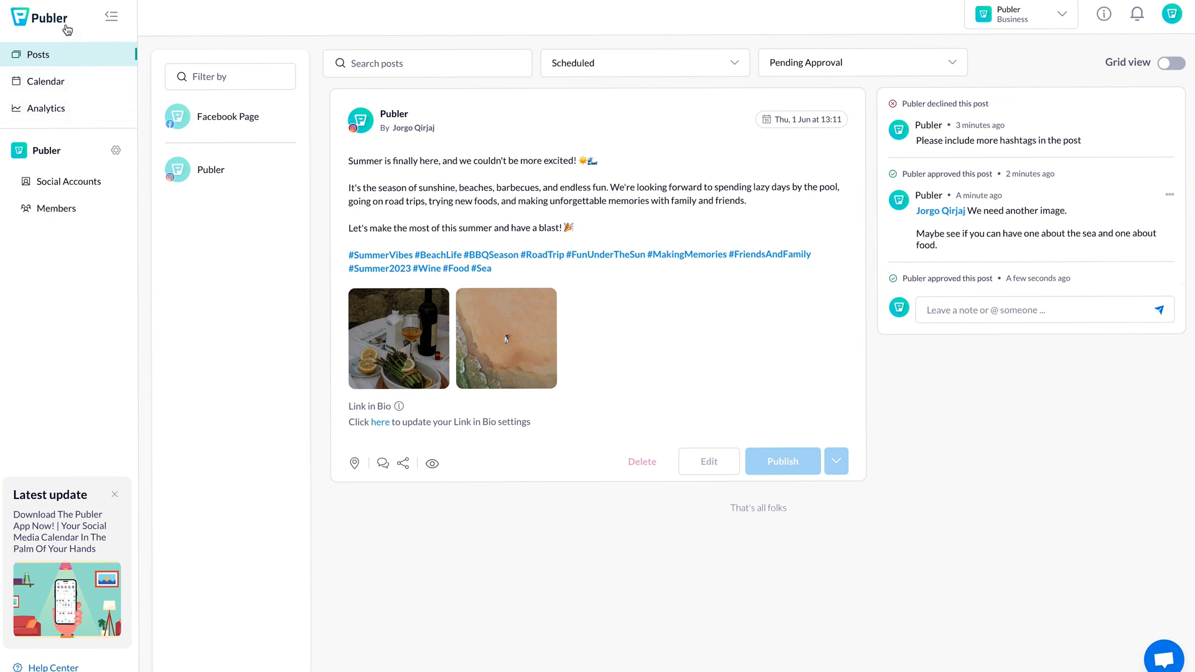
# Step: Refresh the client's view and check its post composer and Social Accounts page
pyautogui.click(36, 25)
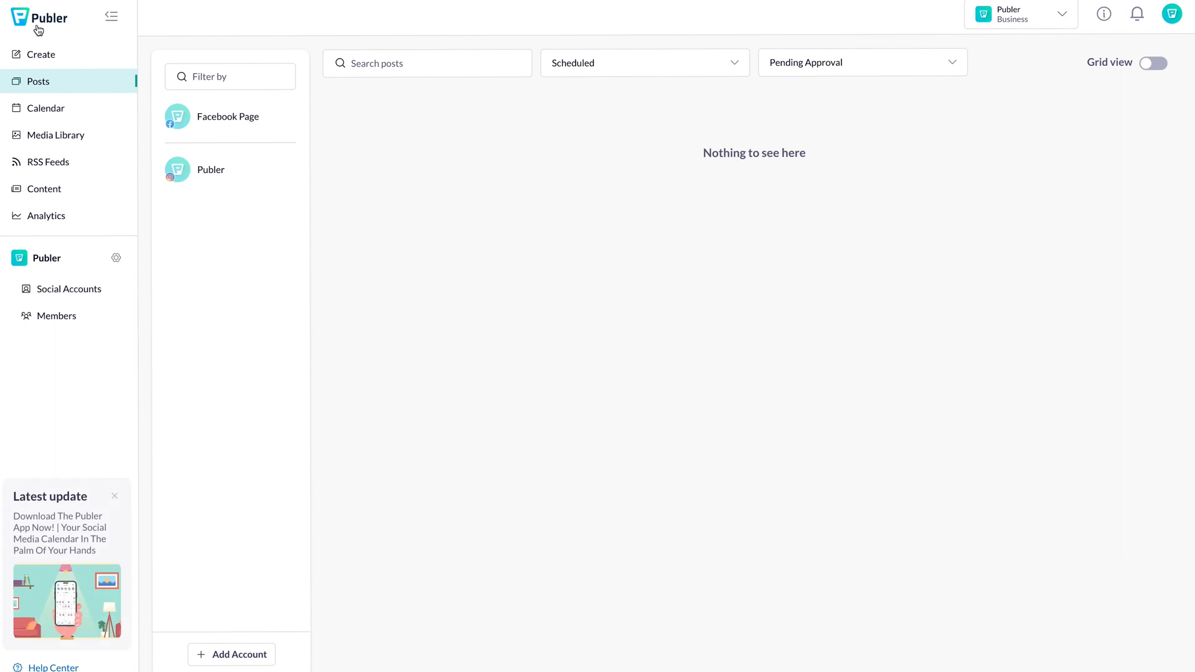
pyautogui.click(41, 55)
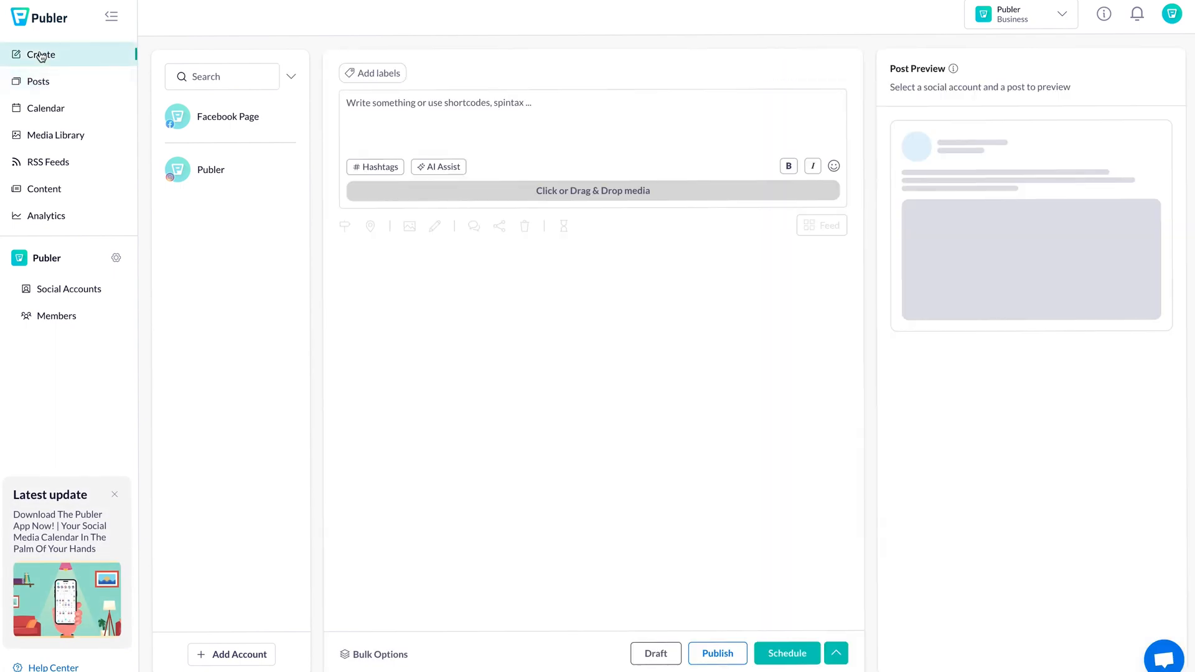
pyautogui.click(444, 118)
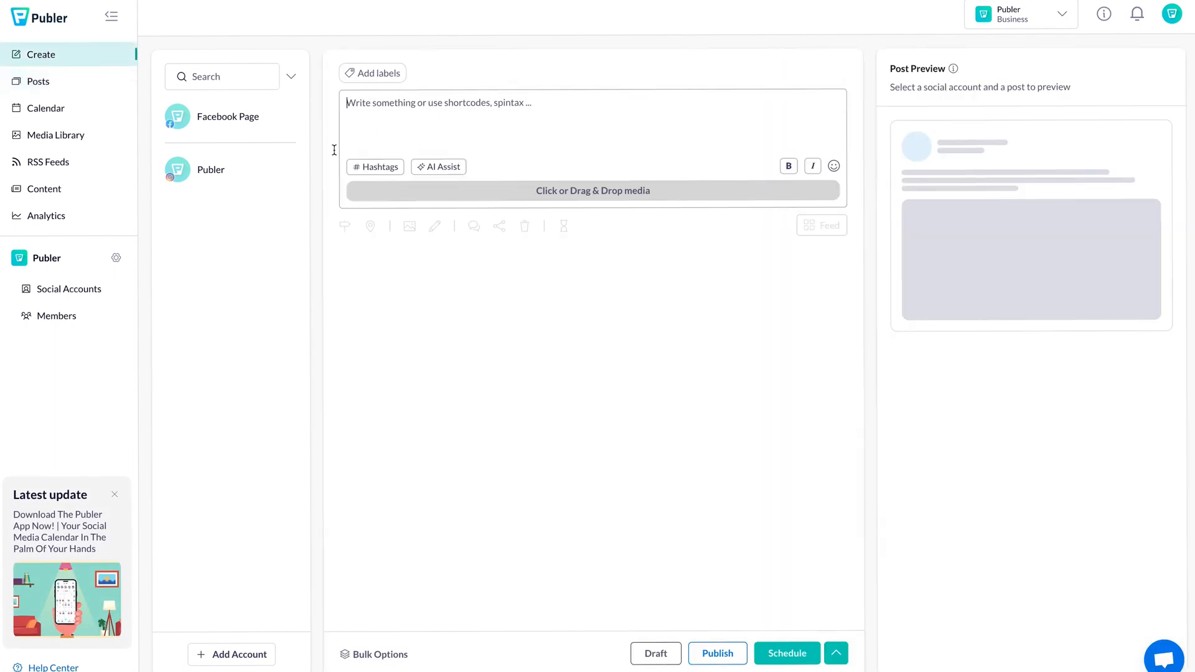
pyautogui.click(69, 287)
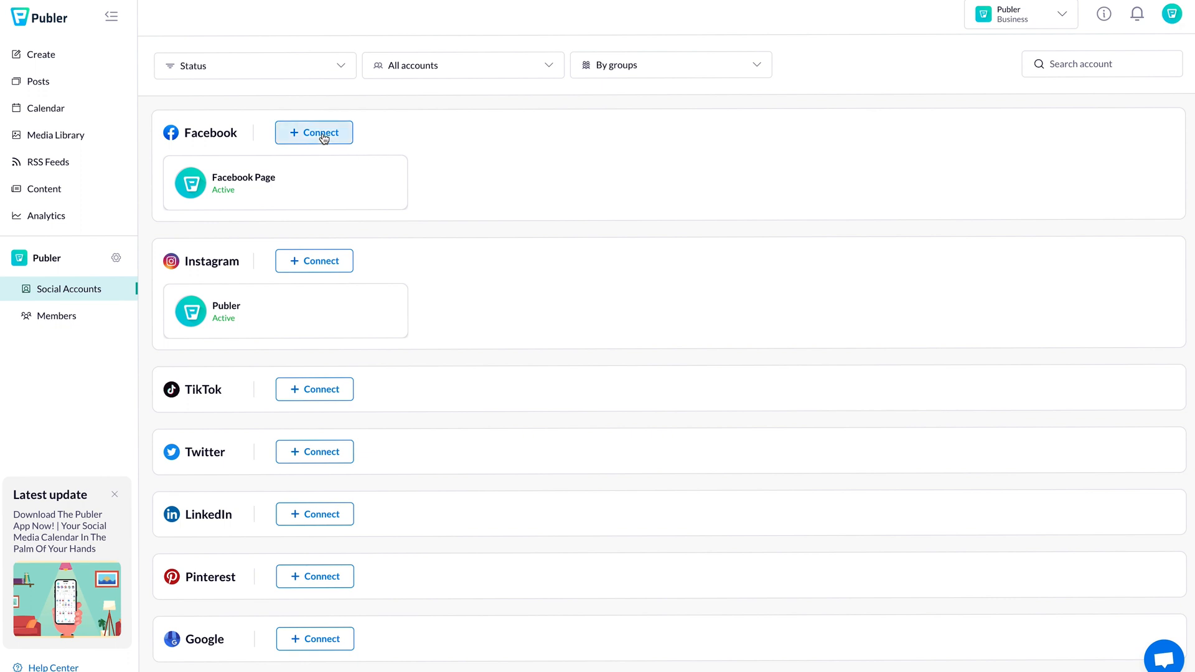
pyautogui.click(80, 58)
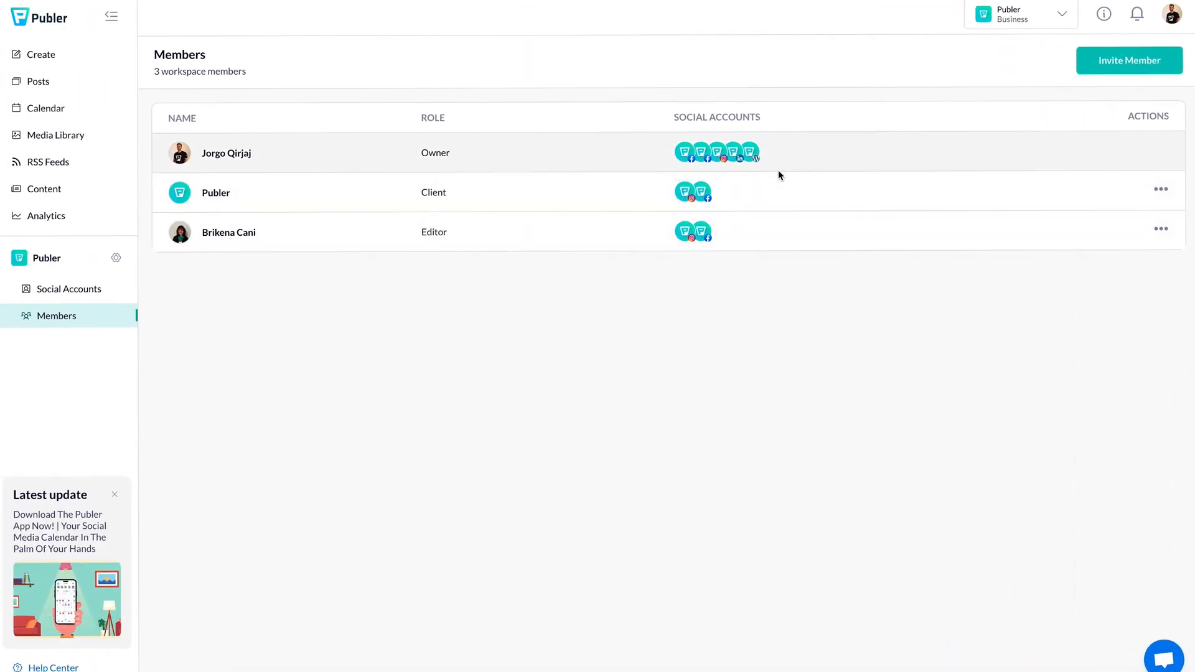
# Step: Set both the Publer account and the Facebook Page to 'Should not approve posts' for the client
pyautogui.click(1162, 190)
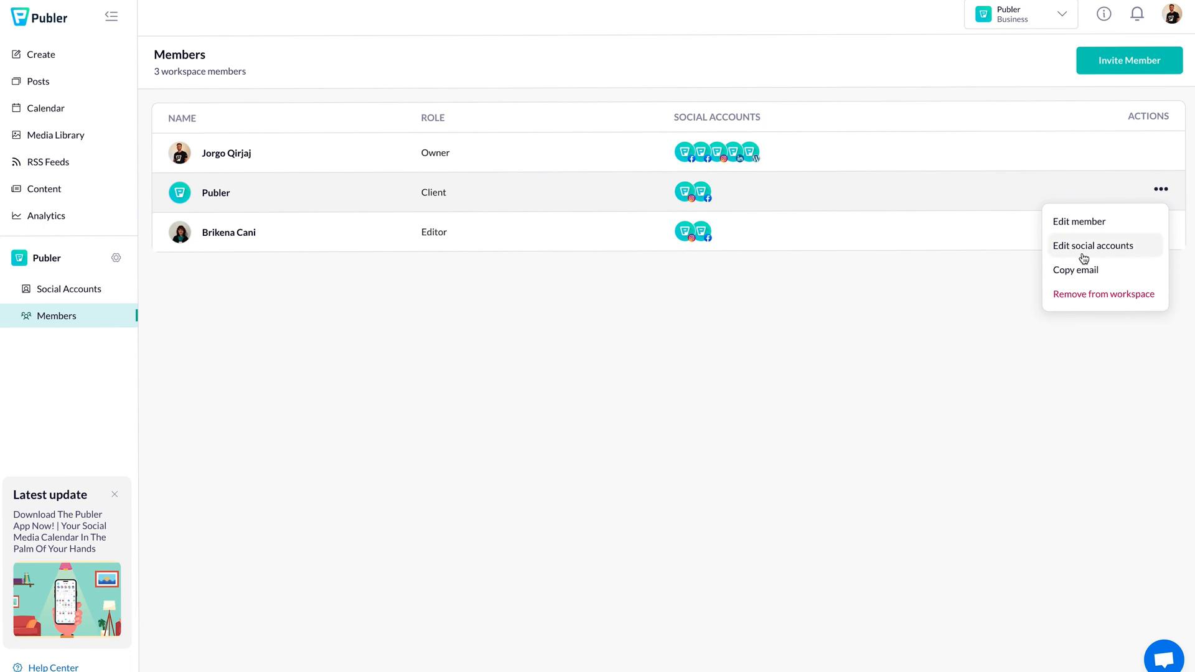
pyautogui.click(1091, 249)
pyautogui.click(644, 378)
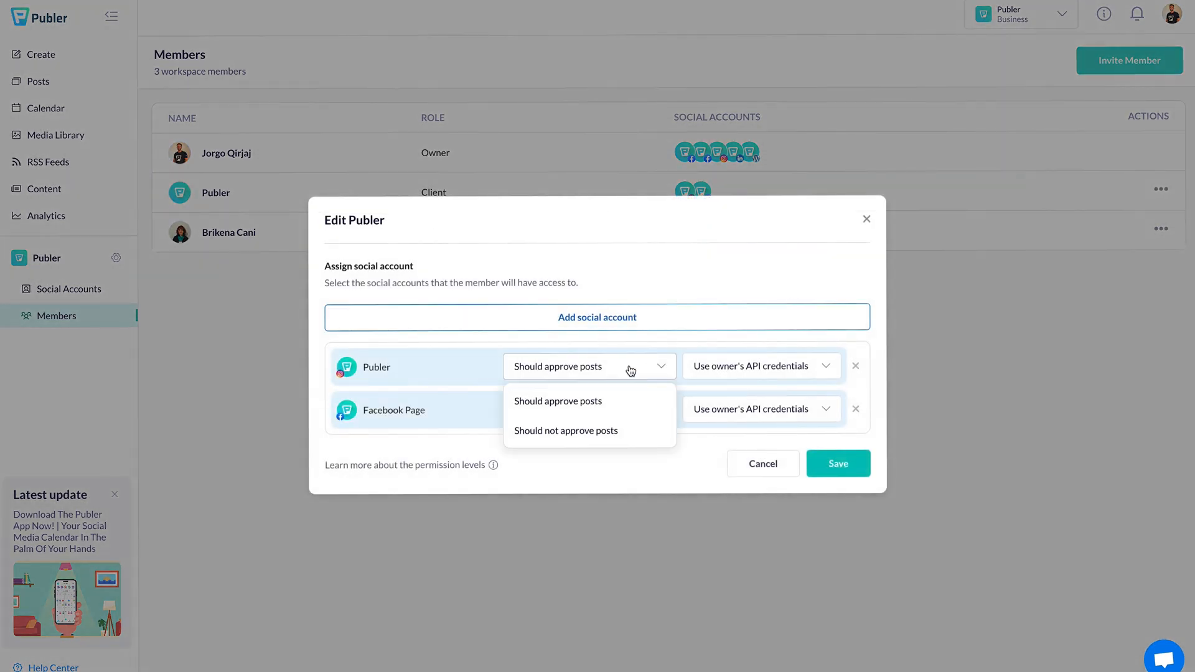
pyautogui.click(560, 430)
pyautogui.click(566, 410)
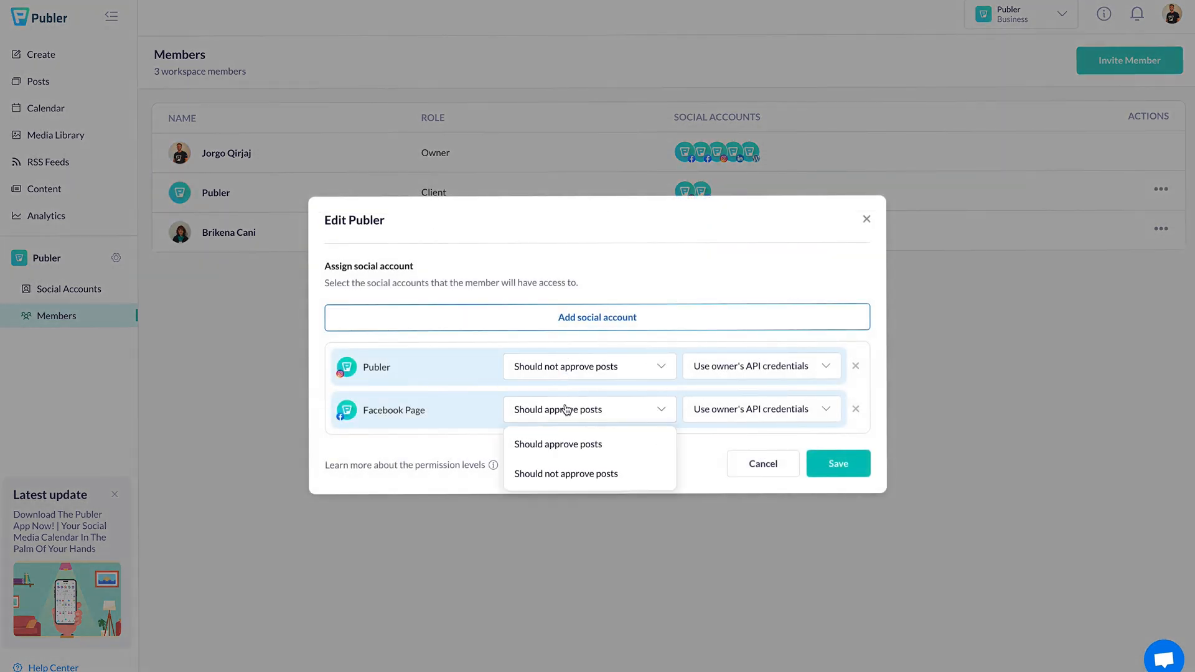
pyautogui.click(560, 473)
pyautogui.click(855, 460)
pyautogui.click(701, 381)
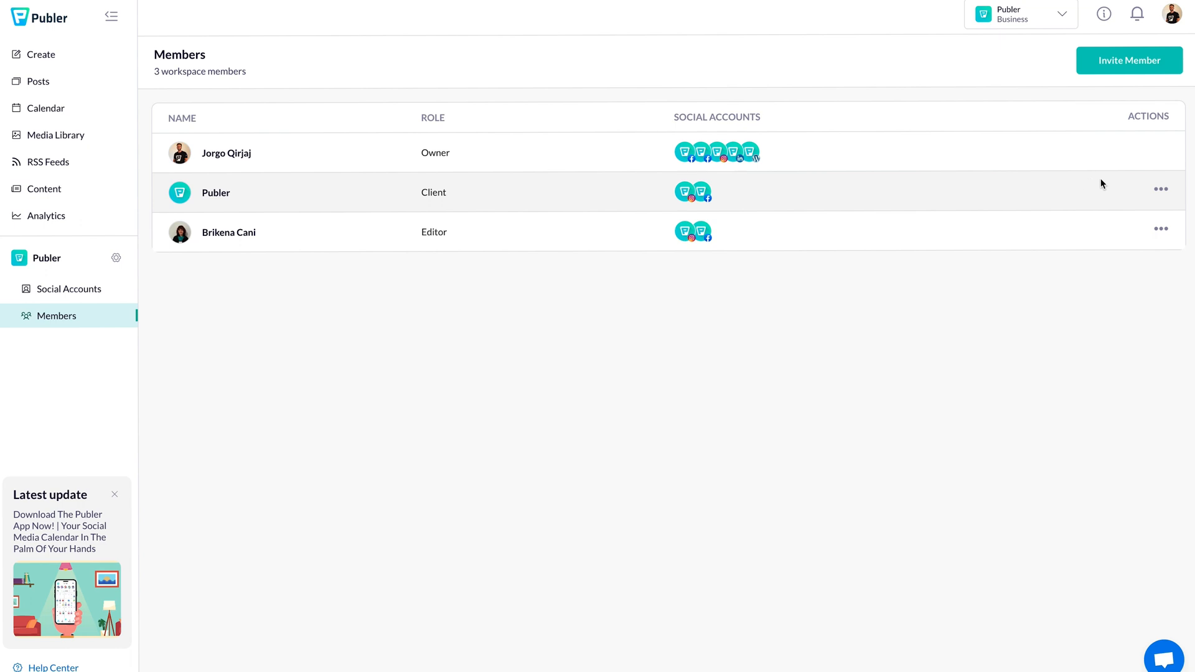
# Step: Remove the client's permissions to add social accounts and to create, edit or delete posts
pyautogui.click(1148, 186)
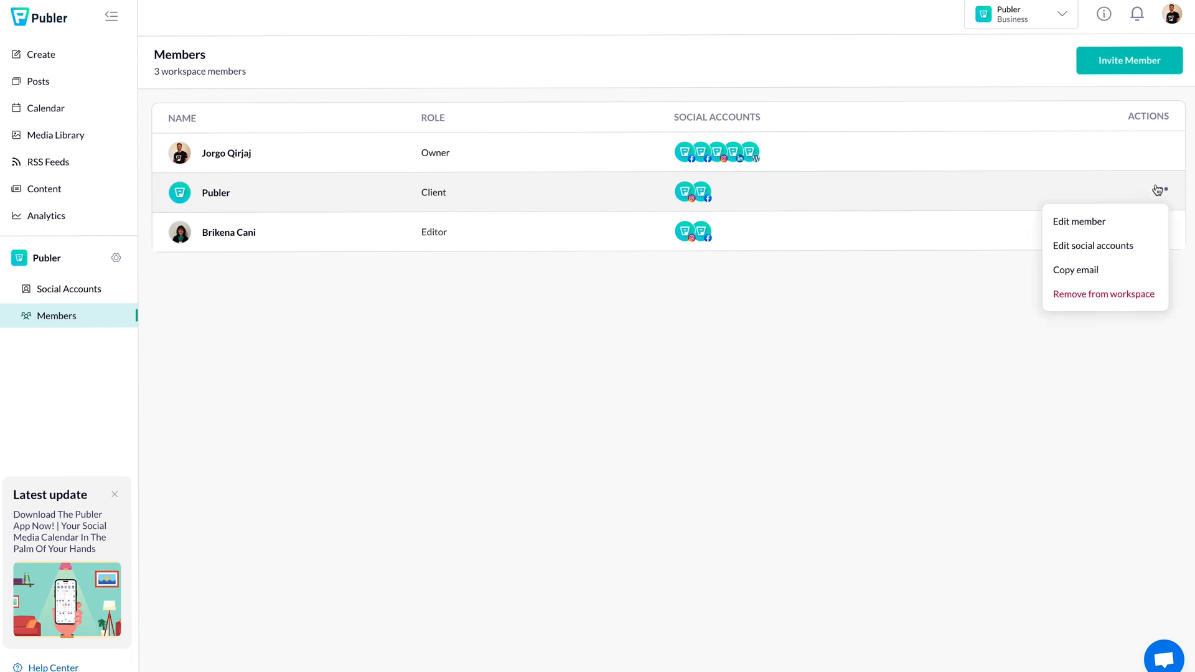
pyautogui.click(1118, 225)
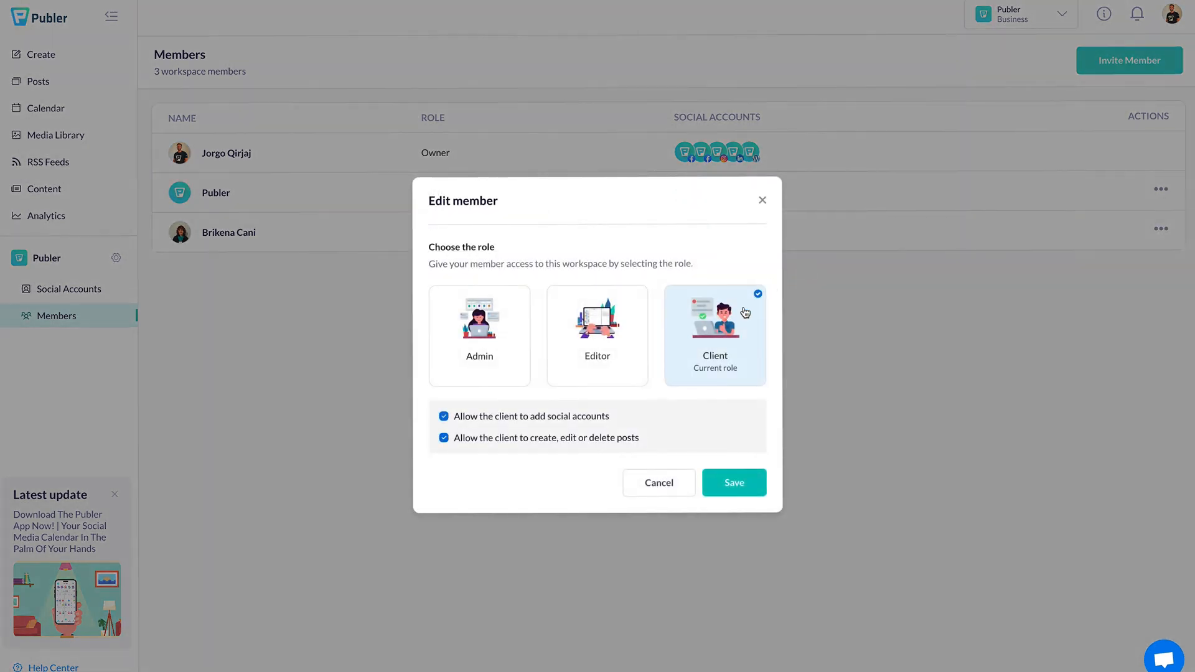
pyautogui.click(552, 426)
pyautogui.click(516, 442)
pyautogui.click(741, 486)
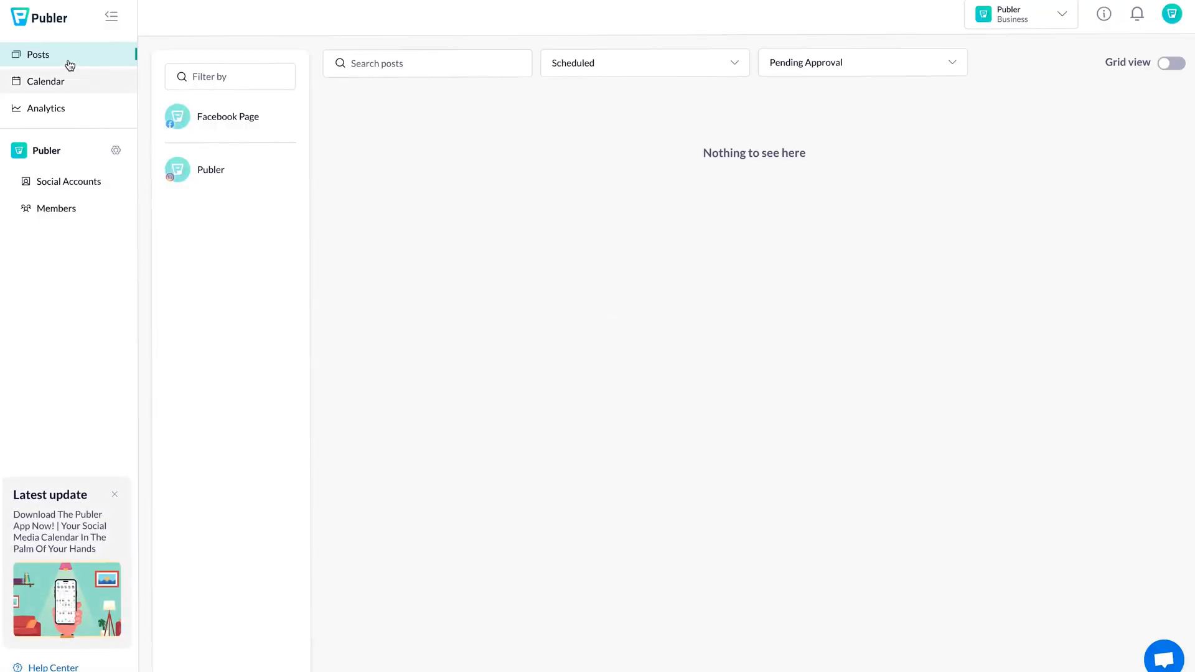
# Step: Switch the client's Posts filter from Pending Approval to All, then return to the owner's Members list
pyautogui.click(774, 55)
pyautogui.click(786, 100)
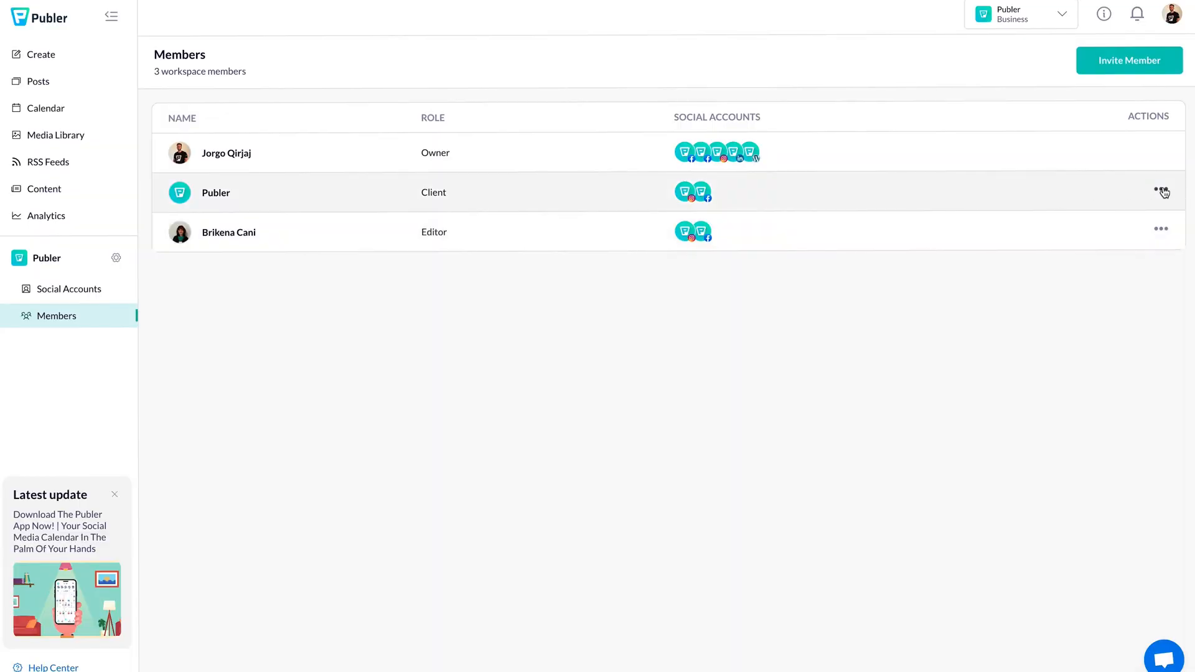
pyautogui.click(1161, 190)
# Step: Let the client add social accounts, keeping post creation disabled, and reload the client's view
pyautogui.click(1098, 219)
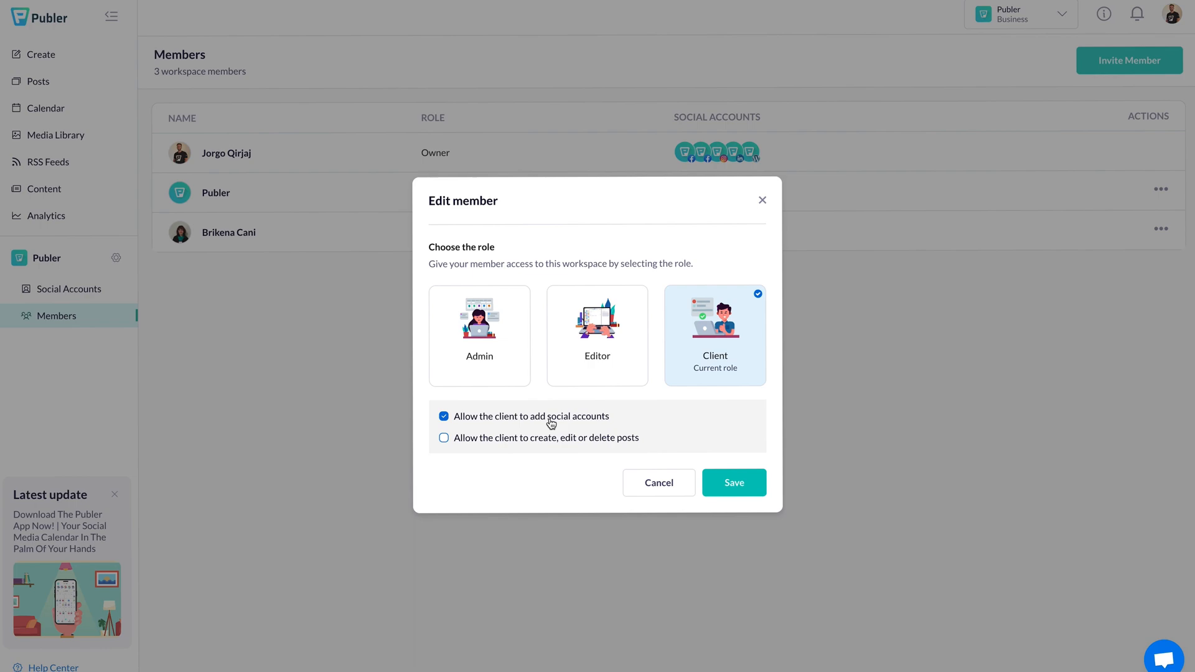
pyautogui.click(724, 482)
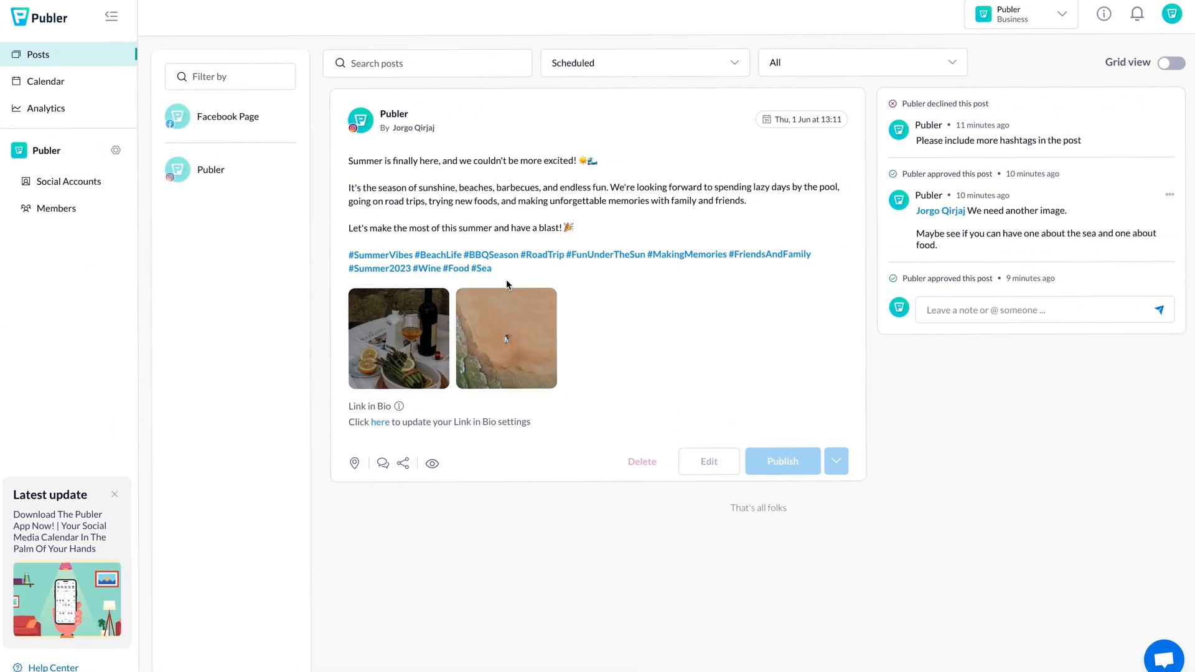
pyautogui.press('F5')
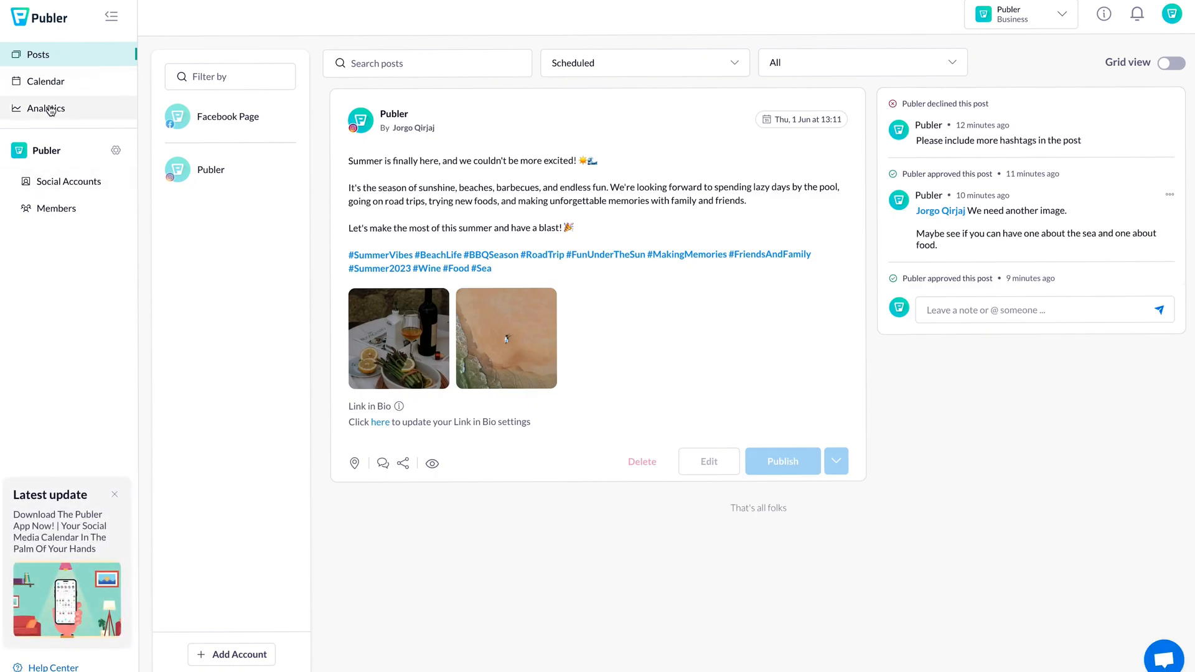
# Step: From the client's Social Accounts page, try connecting a Facebook account, then close the options
pyautogui.click(63, 184)
pyautogui.click(324, 135)
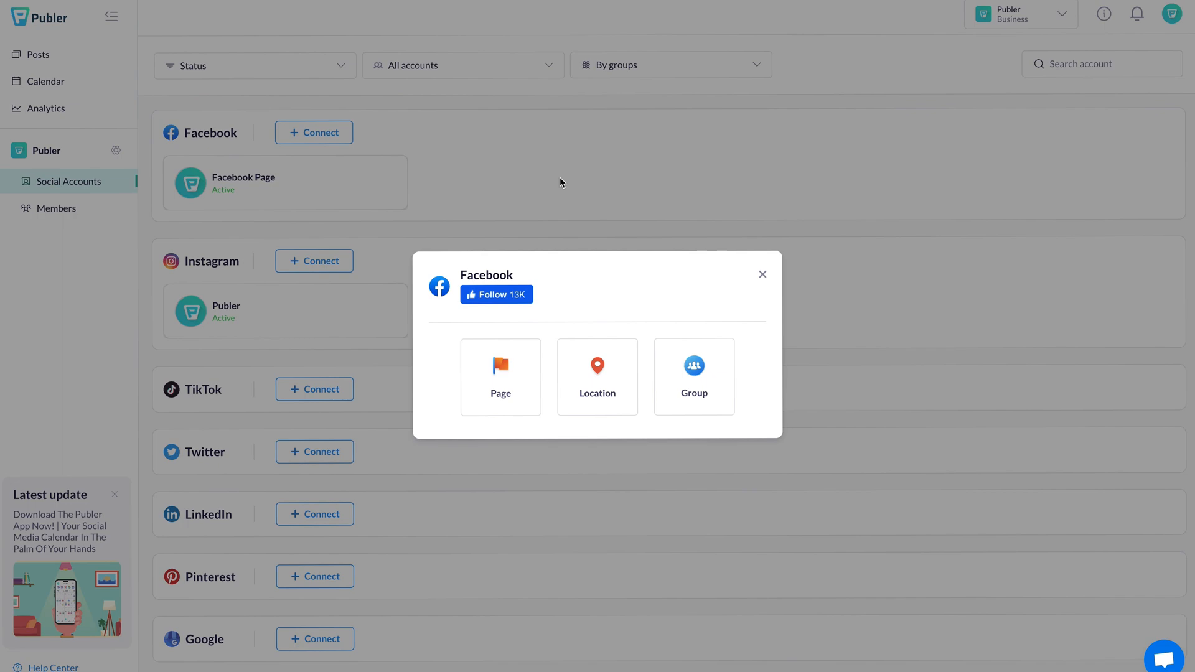
pyautogui.click(760, 273)
pyautogui.scroll(-2, 470, 436)
pyautogui.scroll(-1, 462, 481)
pyautogui.scroll(3, 462, 480)
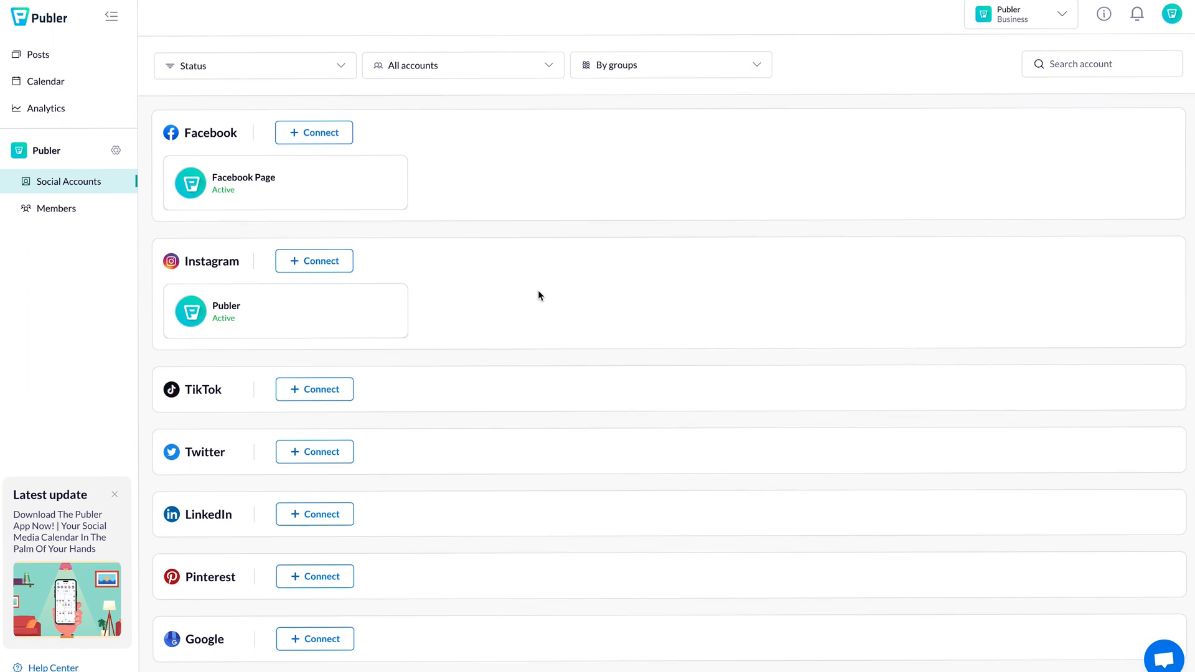